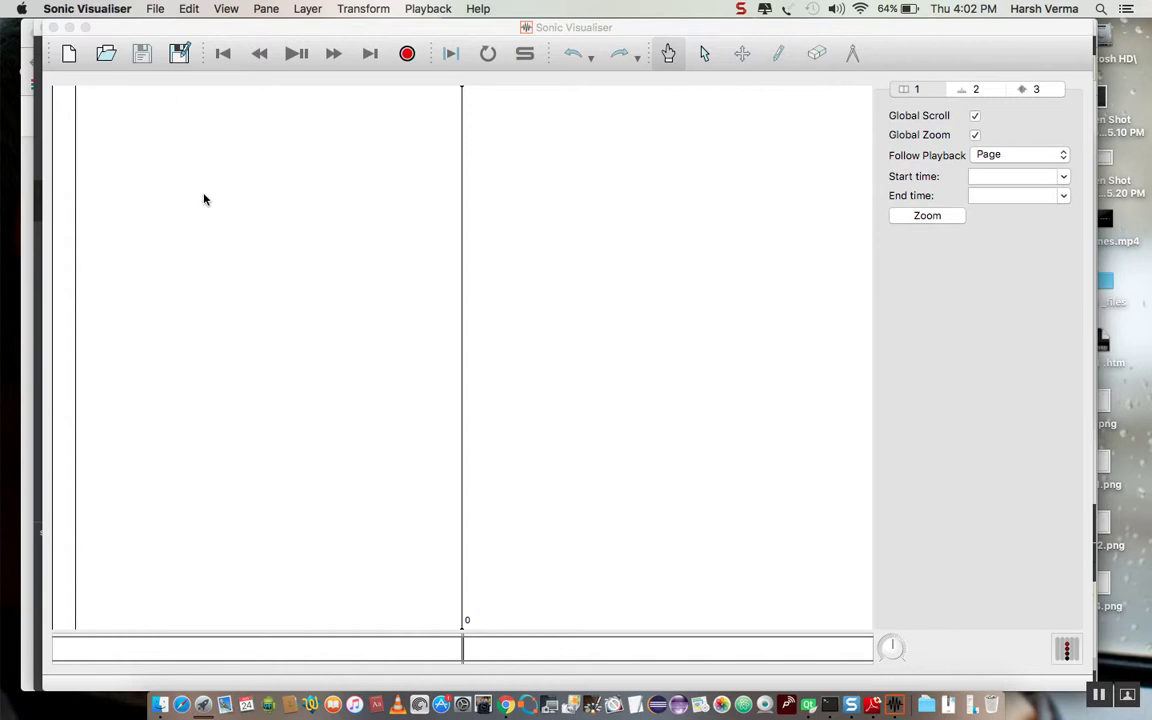
# Reopen Padgham1a.wav from the recent files list and dismiss both Vamp plugin warnings
pyautogui.click(231, 144)
pyautogui.click(154, 9)
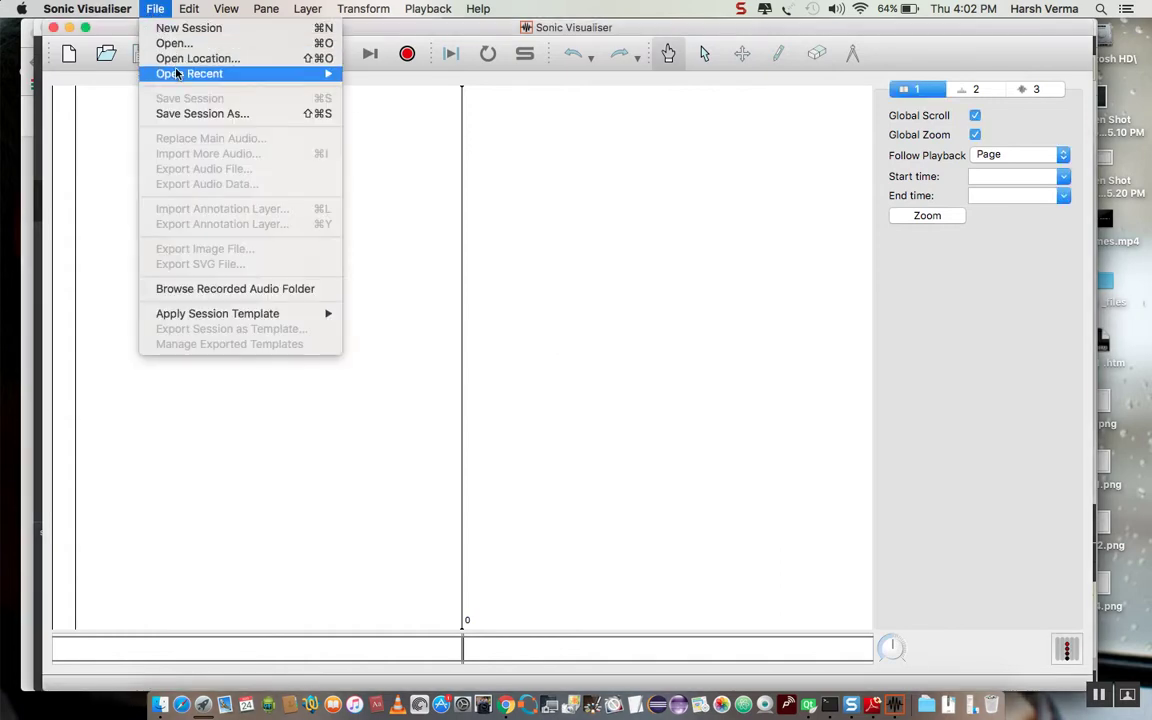
pyautogui.moveTo(162, 72)
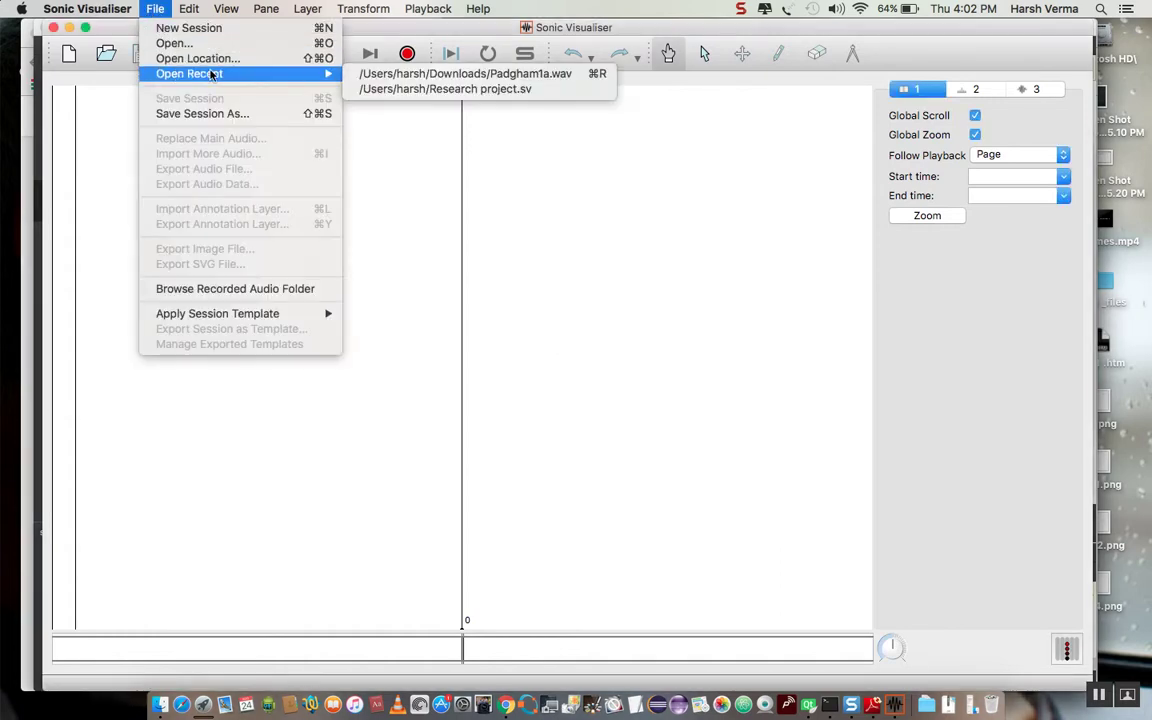
pyautogui.click(390, 75)
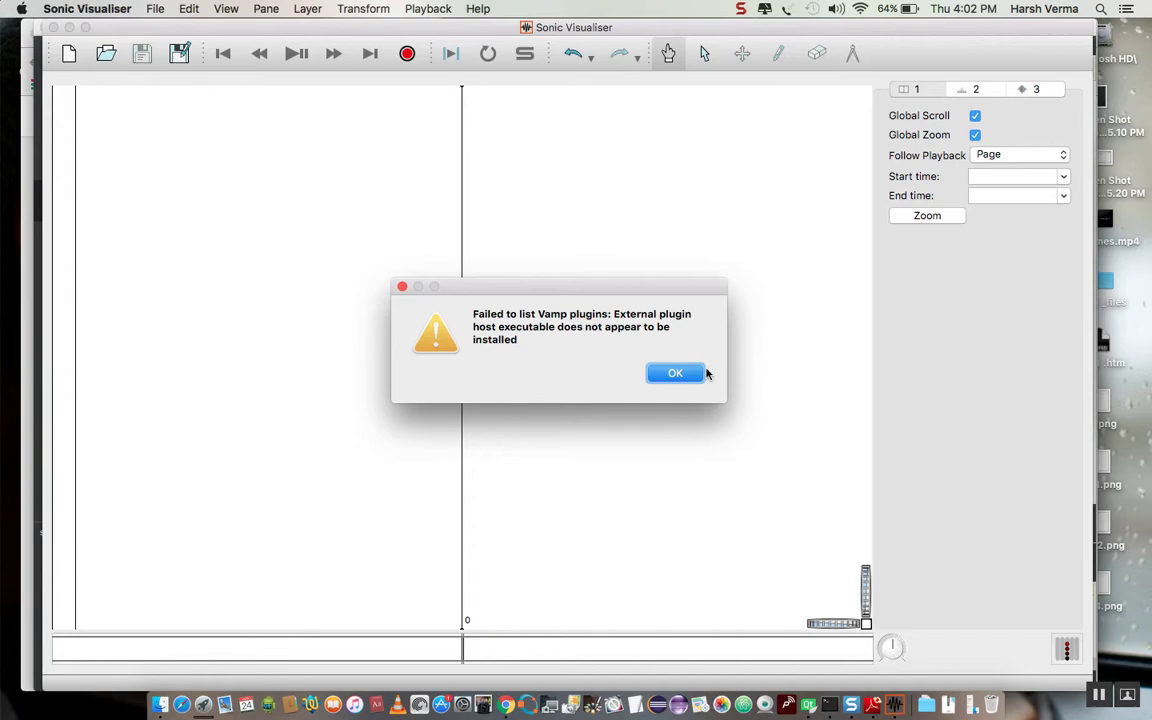
pyautogui.click(693, 375)
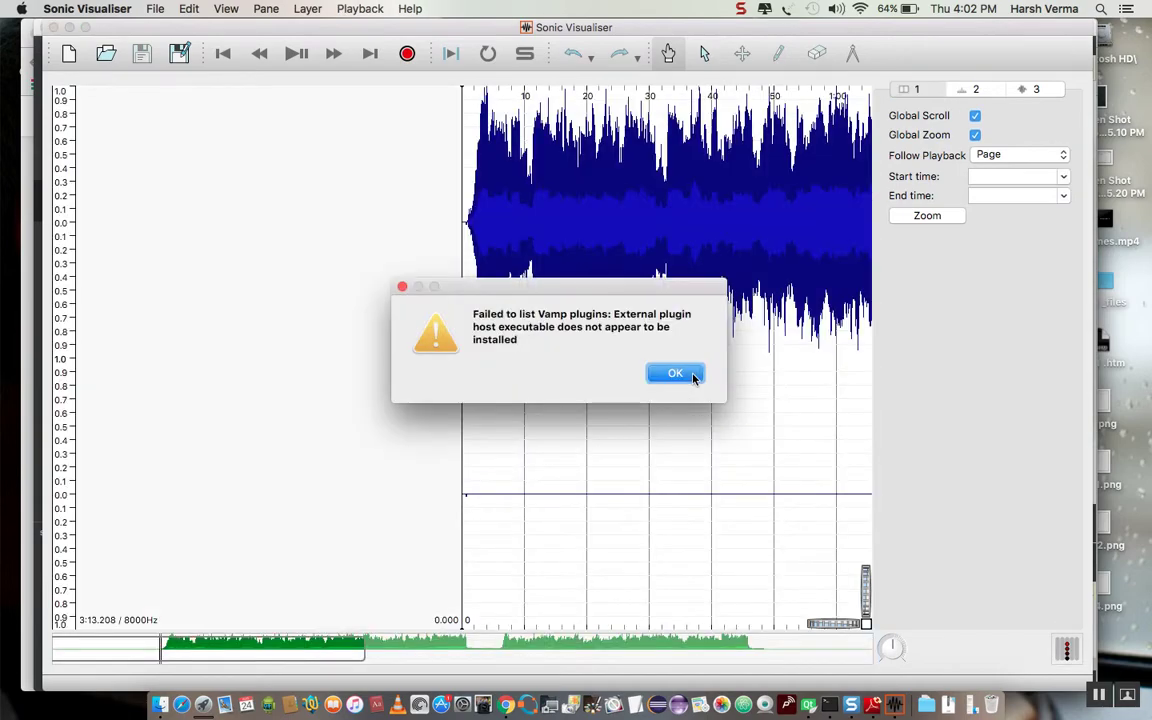
pyautogui.click(676, 373)
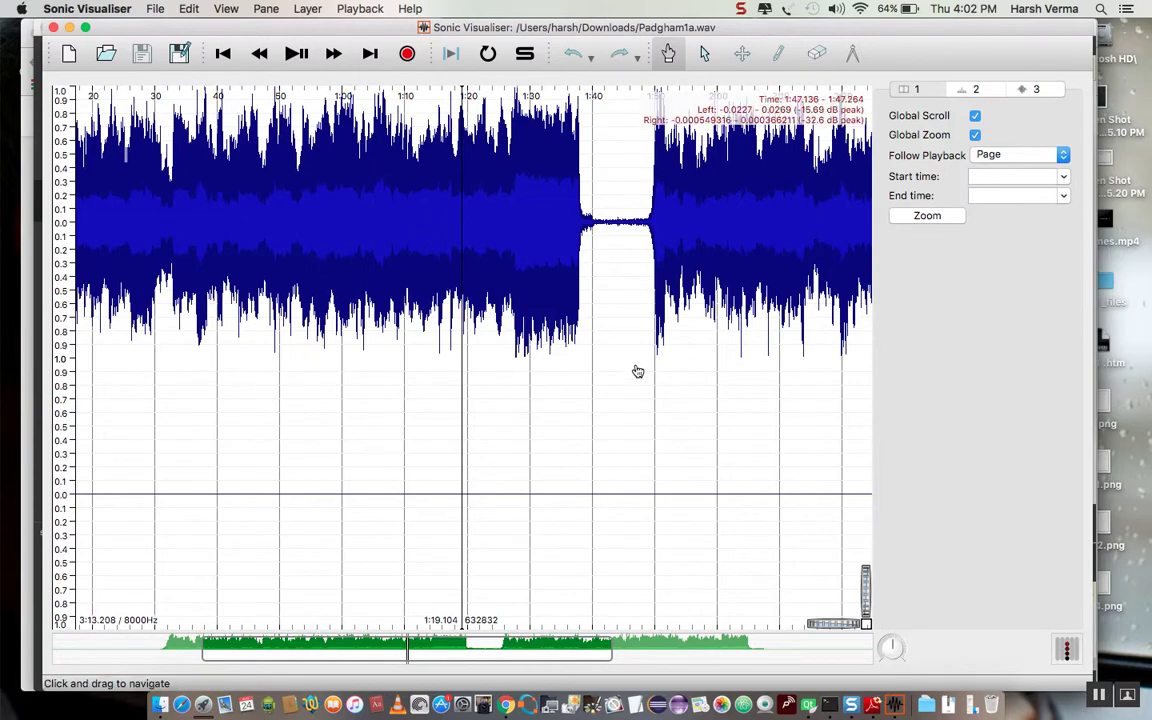
# Add a Padgham1a.wav spectrum layer with all channels mixed, then scroll along the file
pyautogui.click(299, 10)
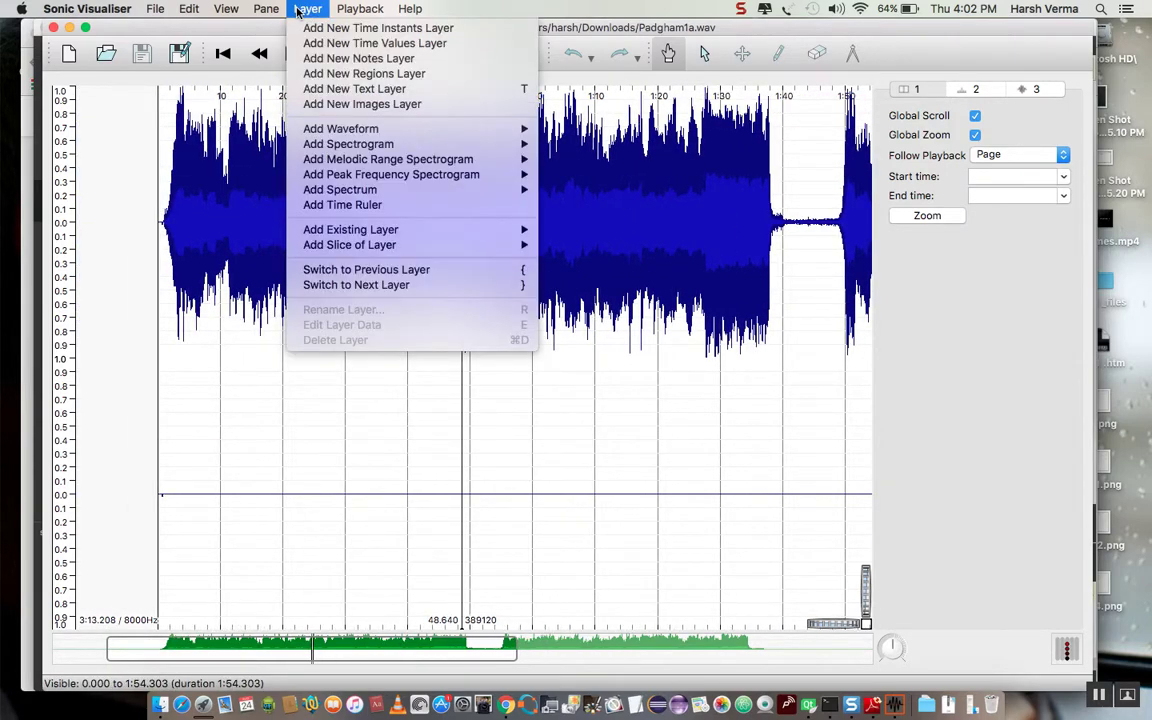
pyautogui.moveTo(400, 190)
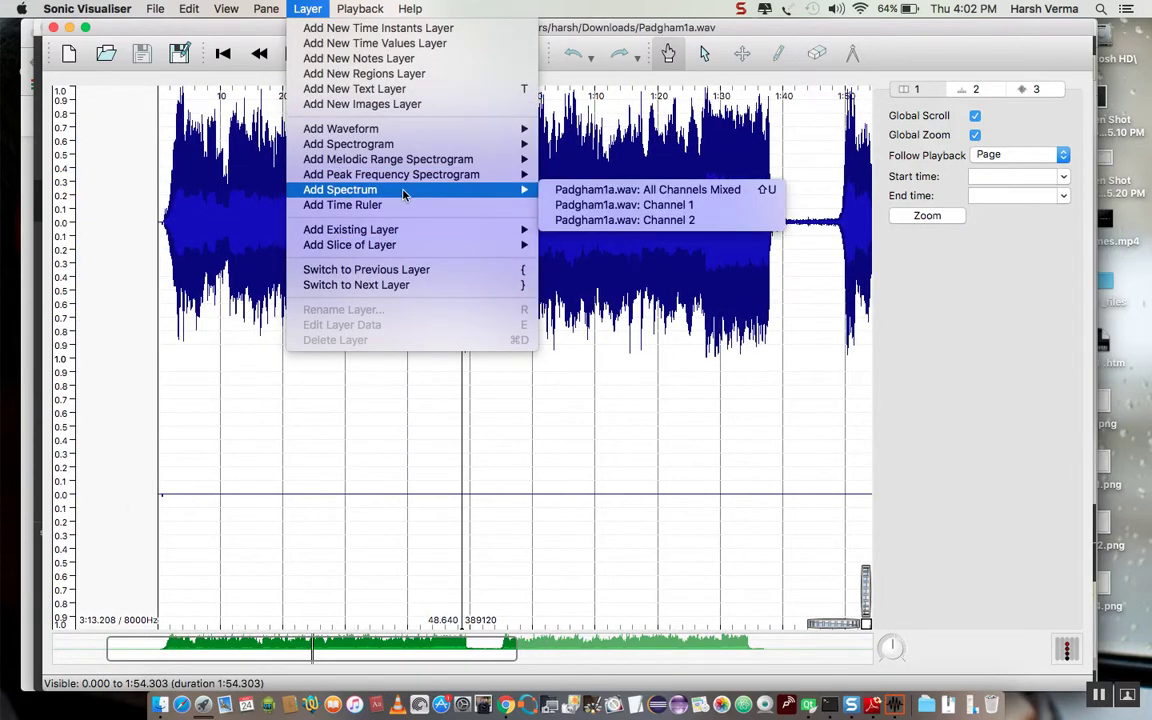
pyautogui.click(568, 191)
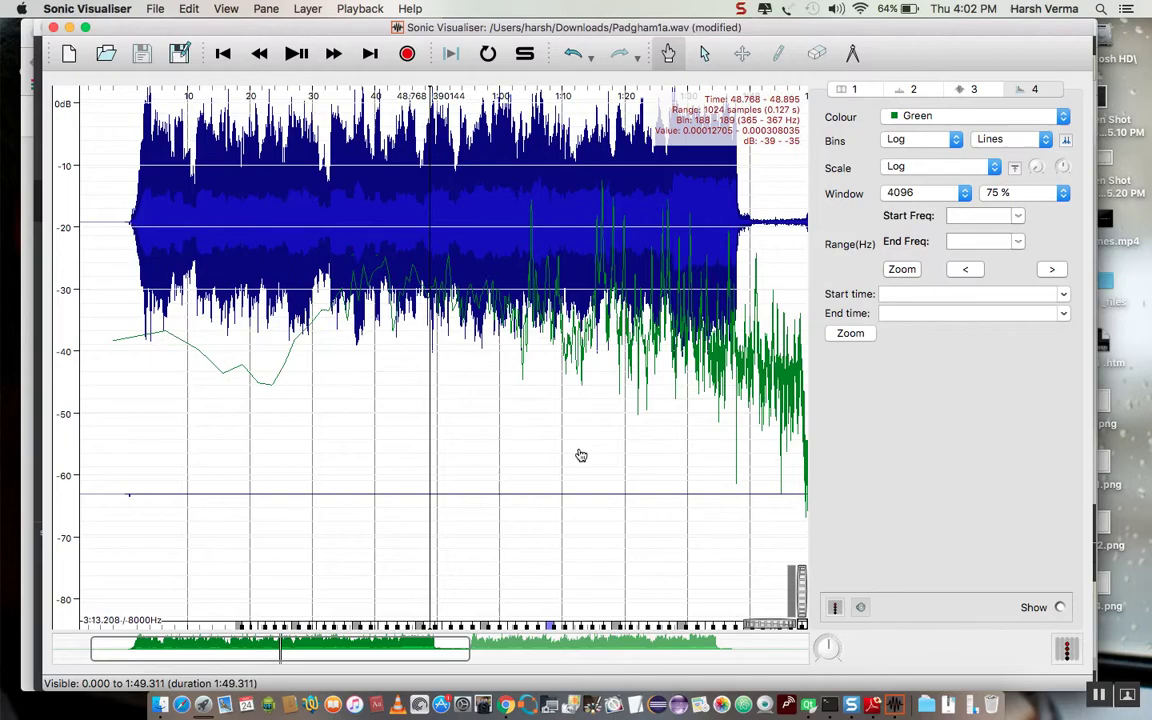
pyautogui.hscroll(10, 580, 455)
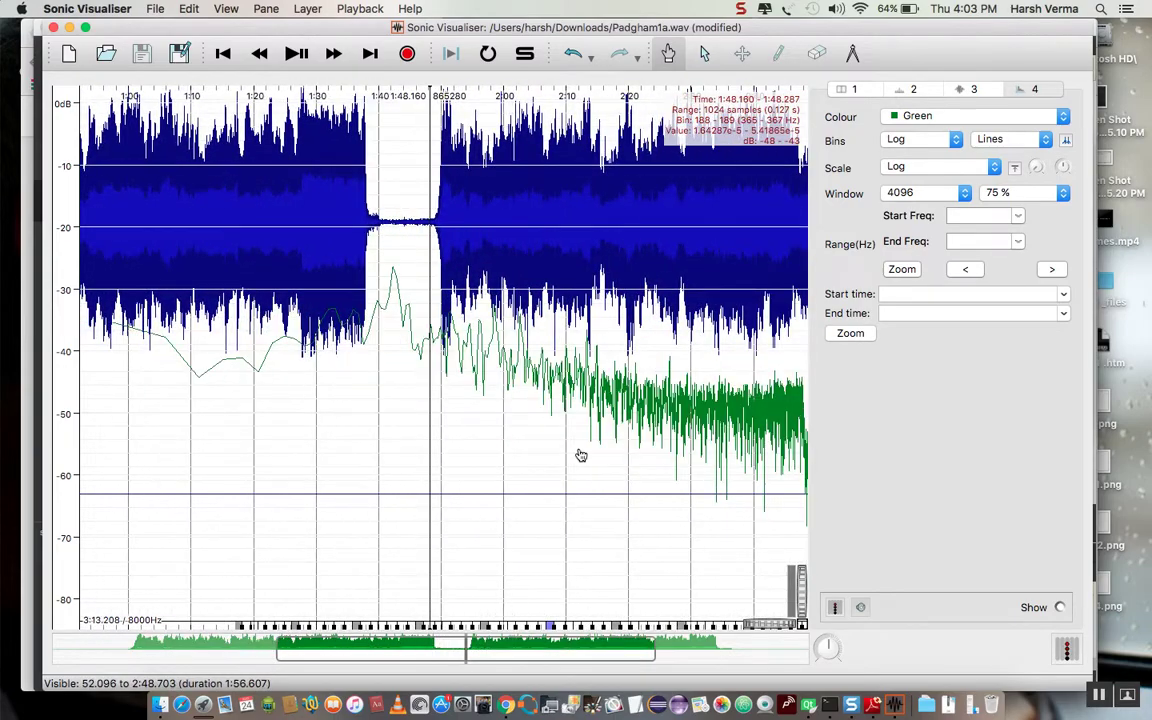
pyautogui.hscroll(4, 580, 455)
pyautogui.hscroll(-14, 580, 455)
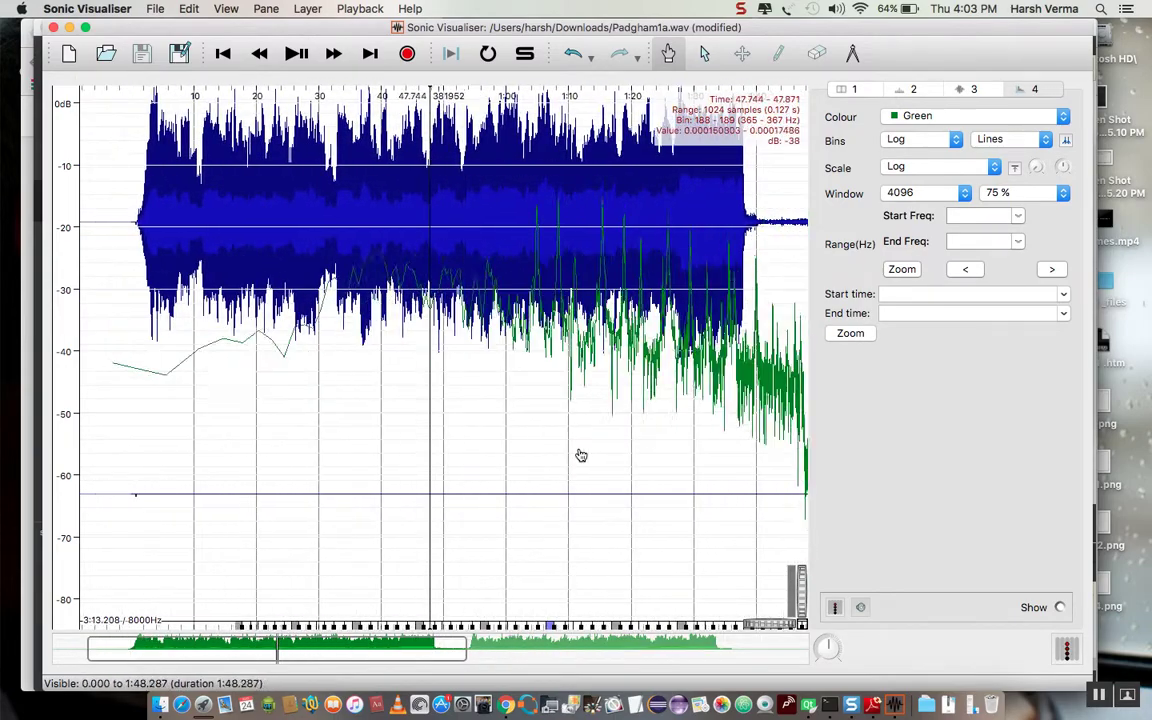
pyautogui.hscroll(-2, 580, 455)
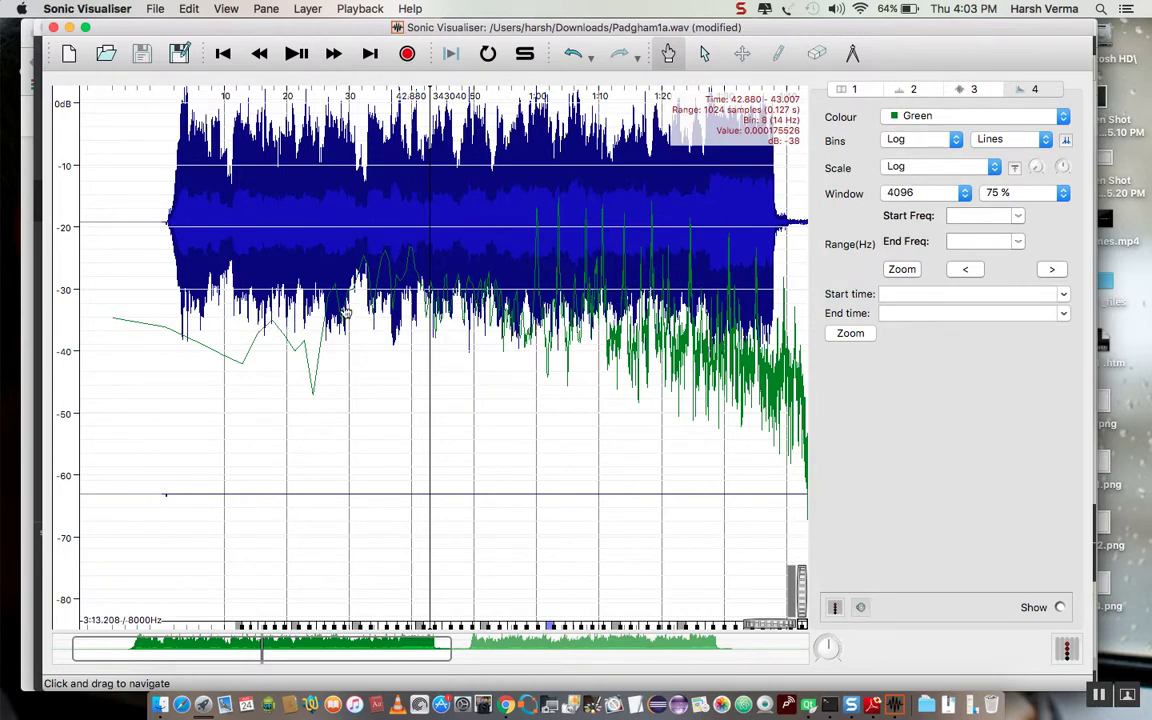
# Pan and scroll the pane until the recording's last two minutes are in view
pyautogui.moveTo(404, 340); pyautogui.dragTo(448, 378)
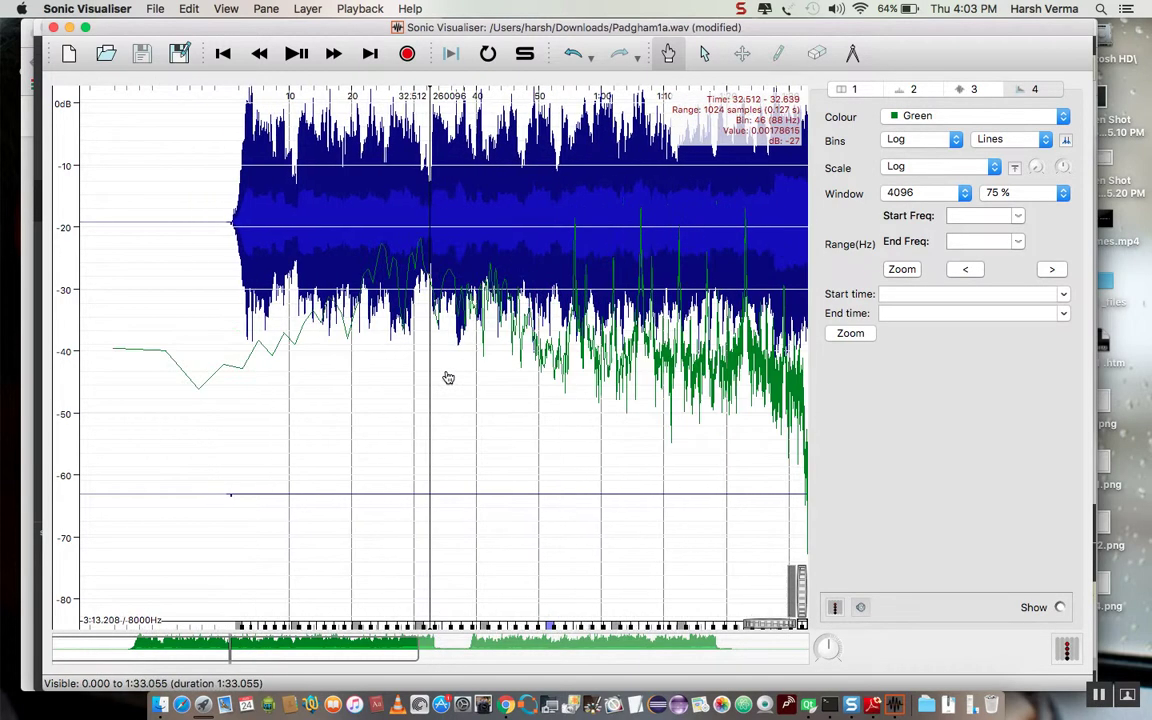
pyautogui.scroll(-2, 448, 378)
pyautogui.hscroll(5, 448, 378)
pyautogui.hscroll(10, 448, 378)
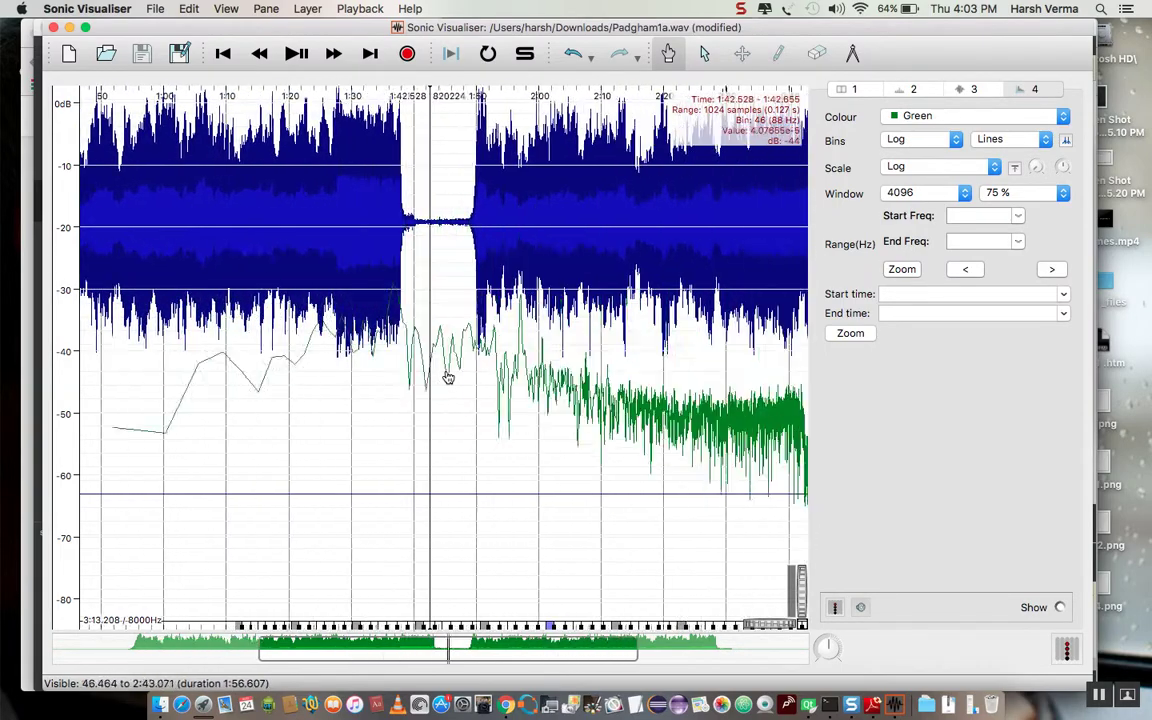
pyautogui.hscroll(5, 448, 378)
pyautogui.scroll(3, 448, 378)
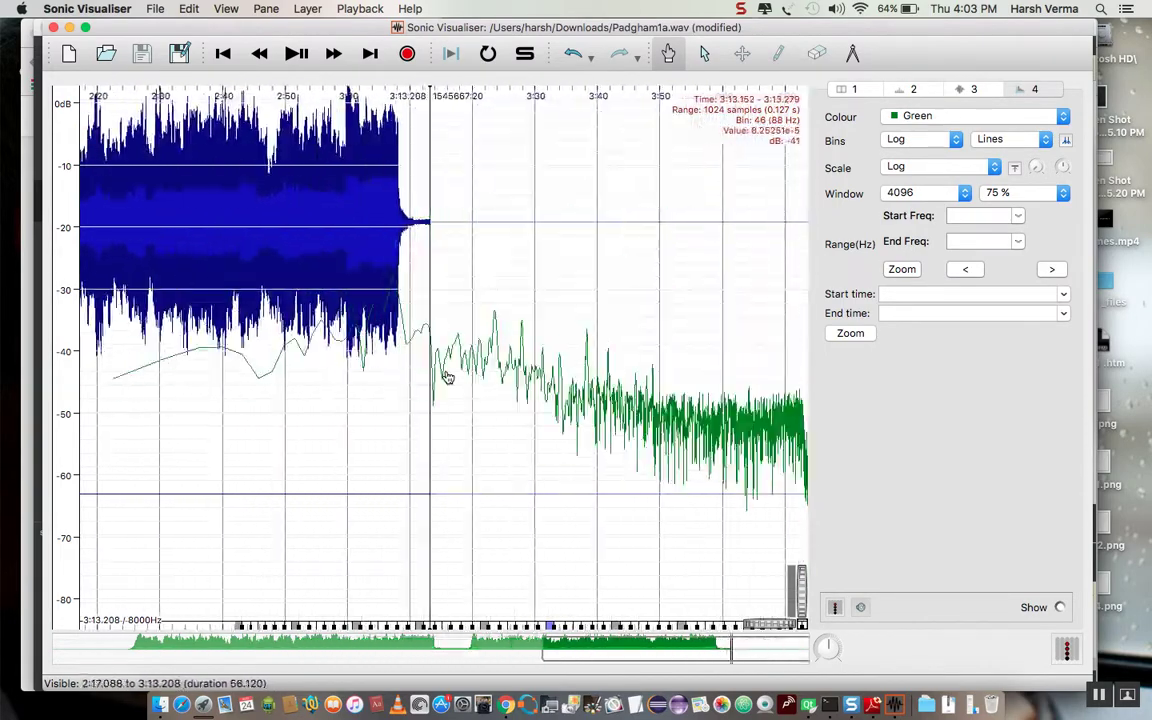
pyautogui.scroll(-3, 448, 378)
pyautogui.scroll(1, 448, 378)
pyautogui.scroll(1, 448, 378)
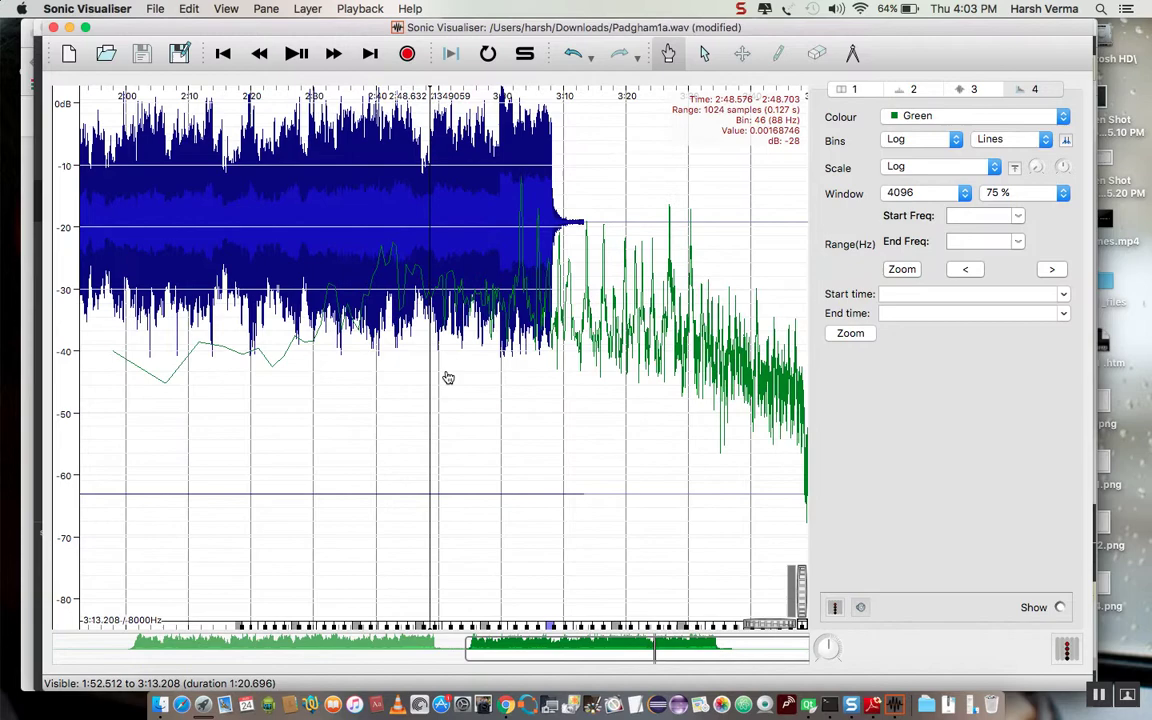
pyautogui.scroll(-1, 448, 378)
pyautogui.scroll(1, 448, 378)
pyautogui.hscroll(-1, 448, 378)
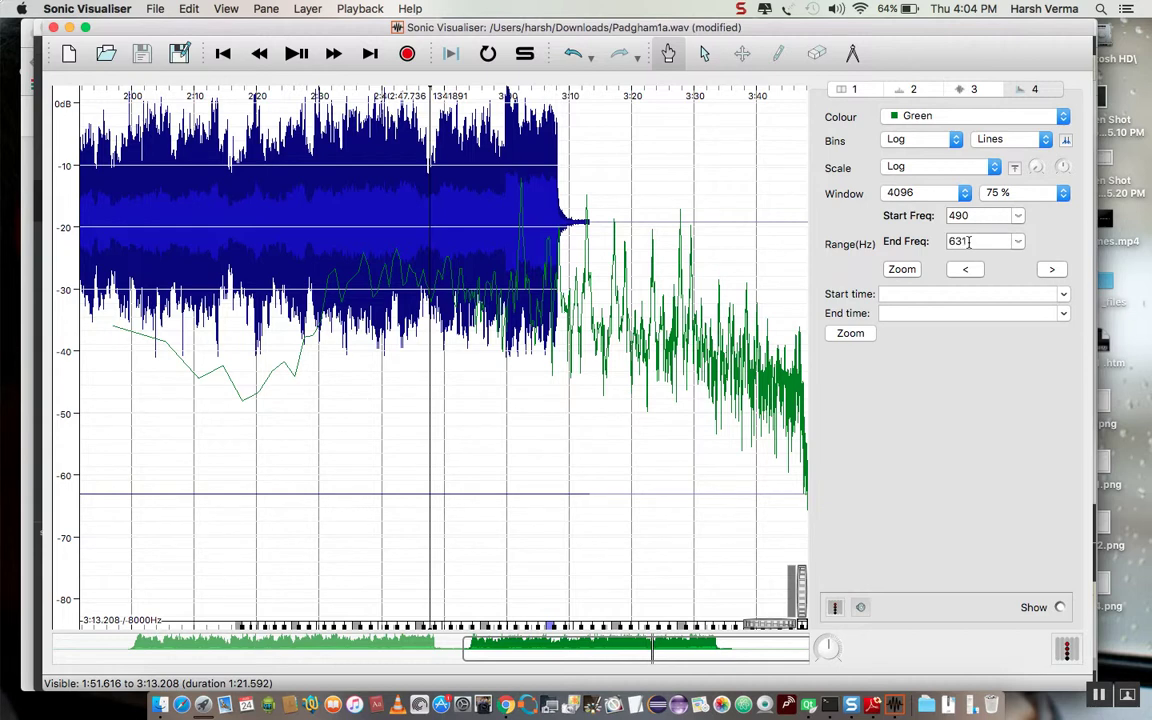
# Apply the 490–631 Hz zoom, then step back to the full frequency range
pyautogui.click(901, 270)
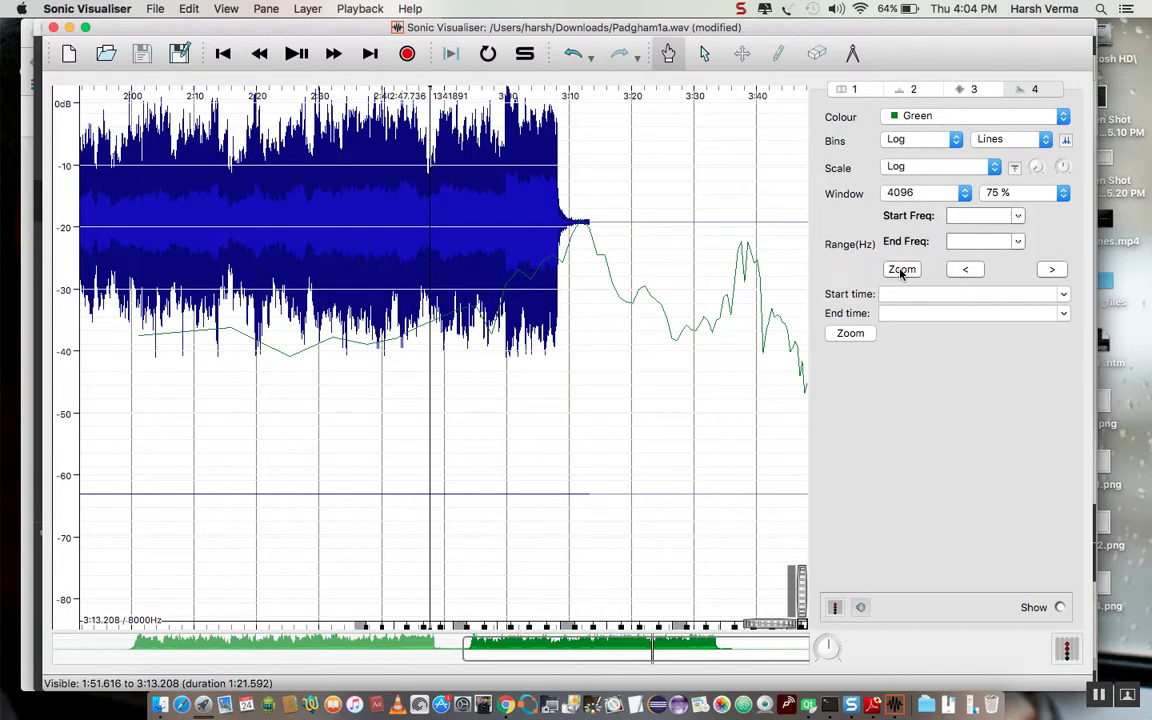
pyautogui.click(967, 271)
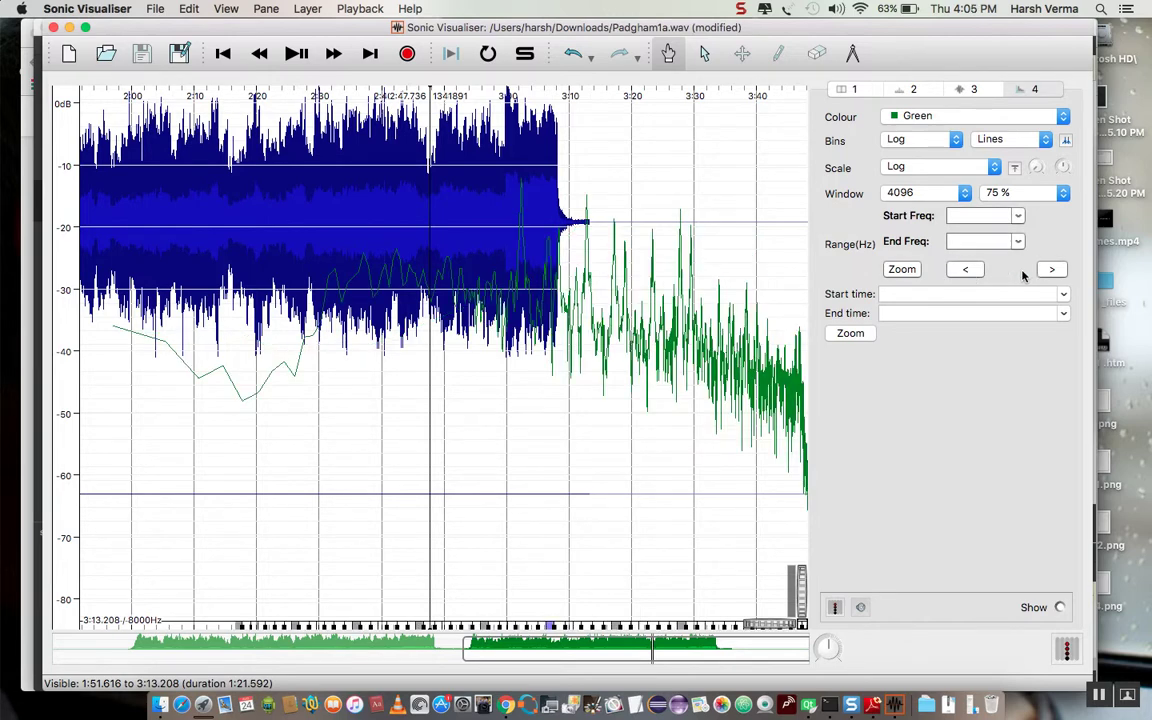
pyautogui.click(1051, 270)
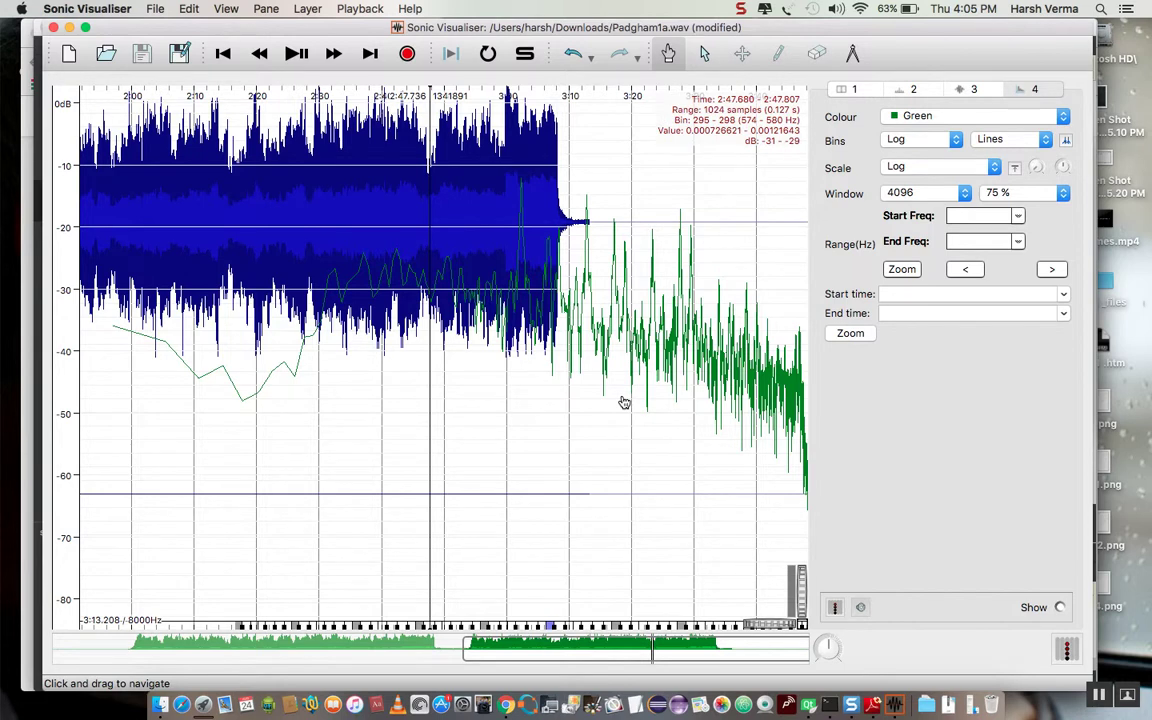
pyautogui.hscroll(-5, 573, 401)
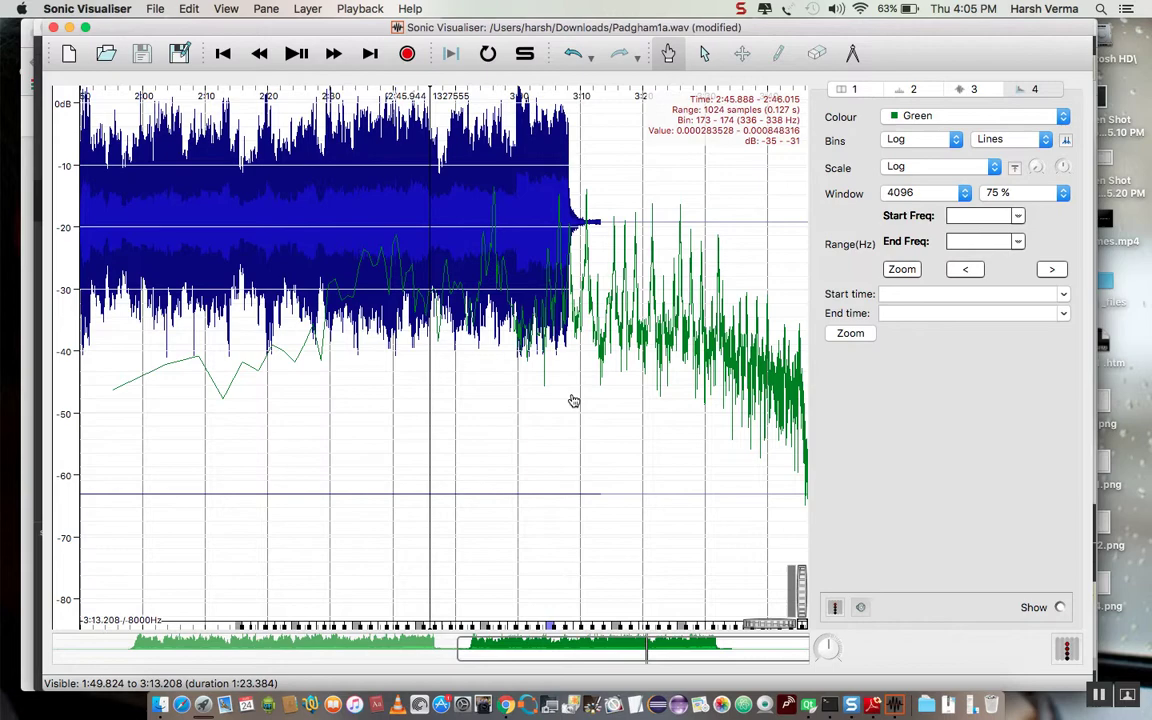
pyautogui.hscroll(6, 573, 401)
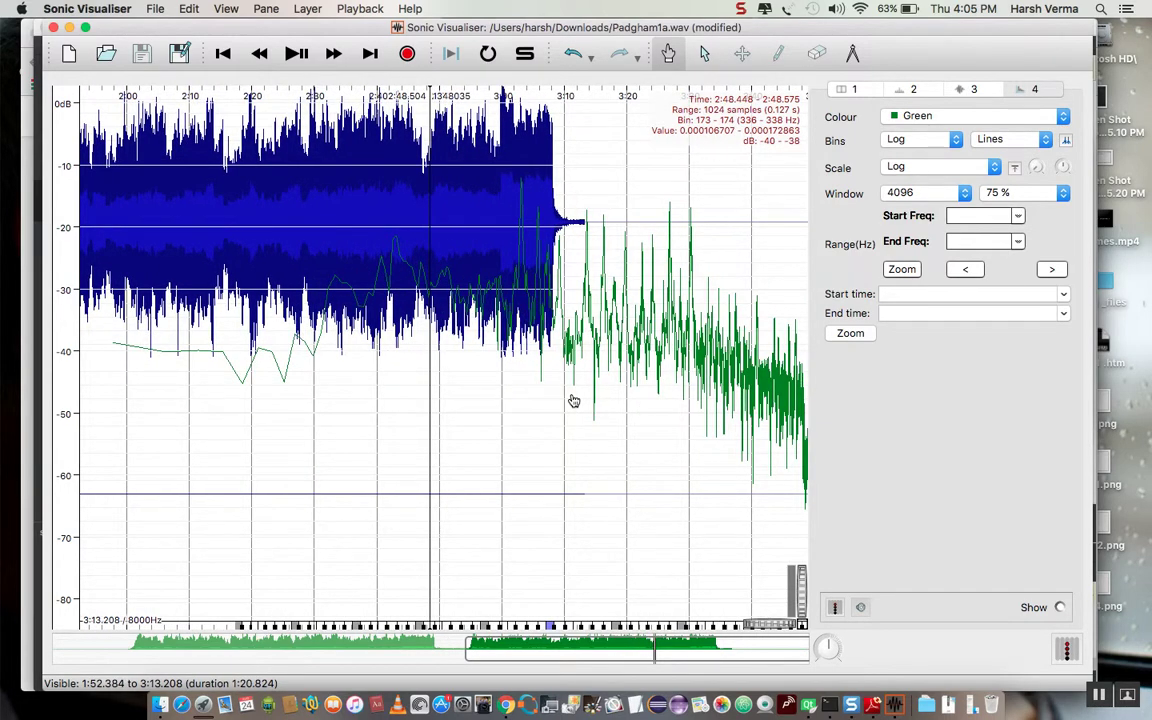
pyautogui.hscroll(-1, 573, 401)
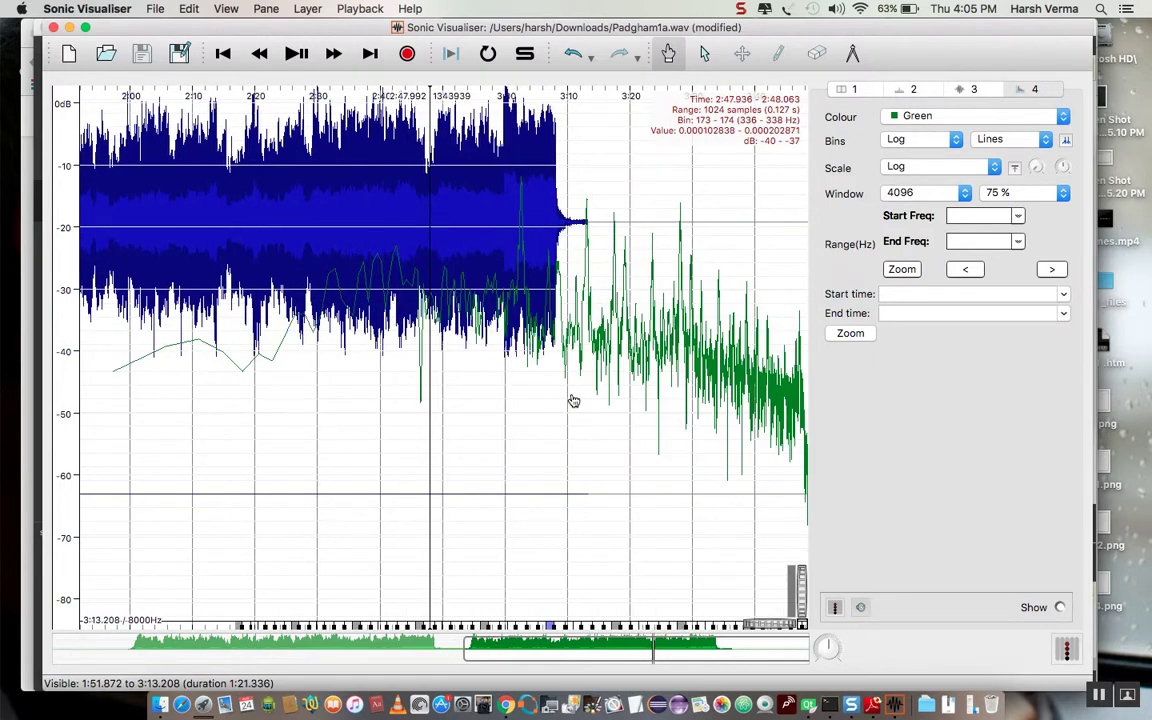
pyautogui.scroll(-4, 573, 401)
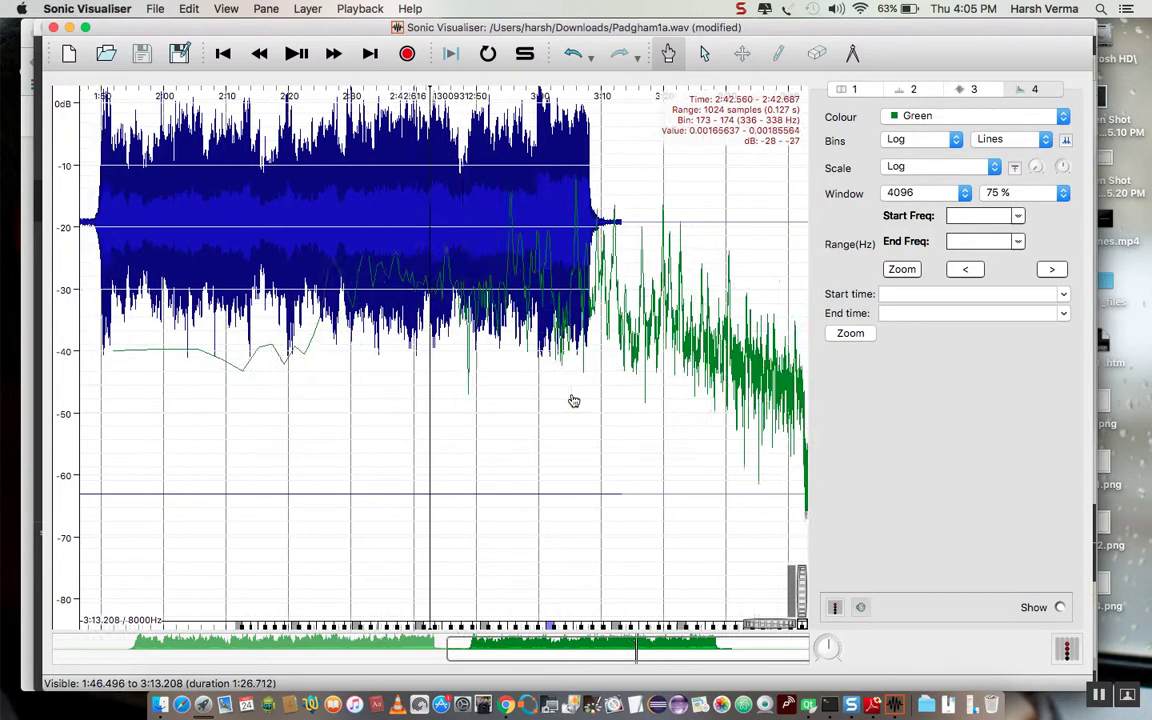
pyautogui.hscroll(5, 573, 401)
pyautogui.hscroll(3, 573, 401)
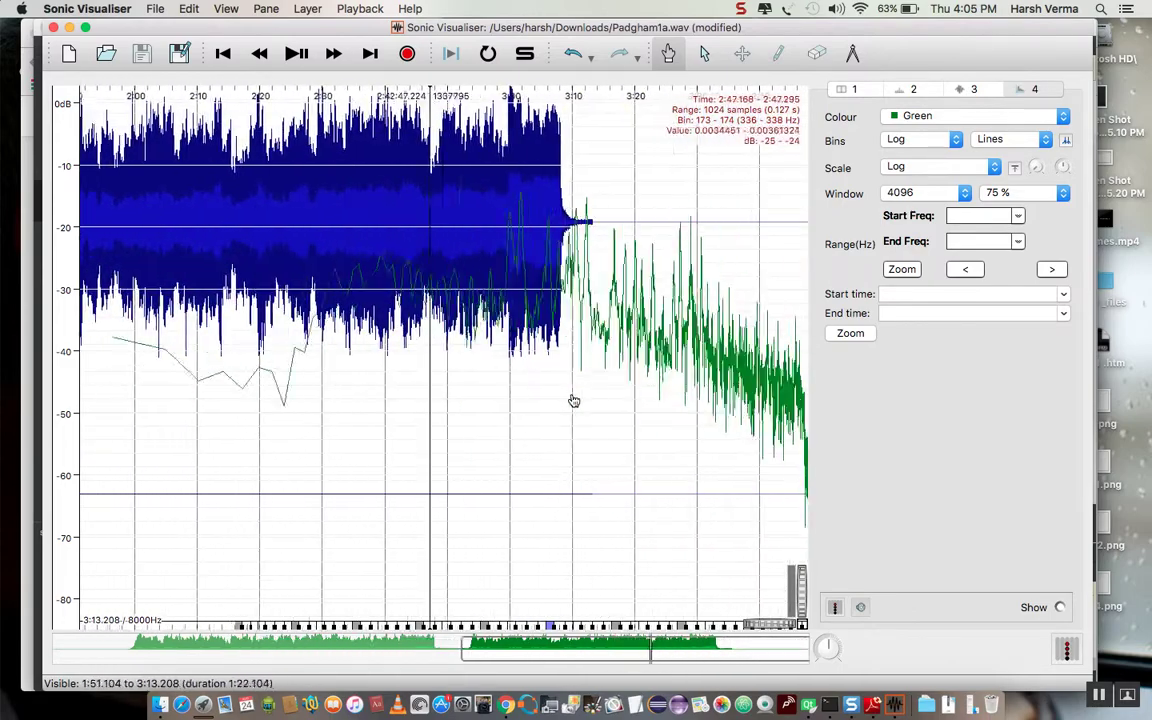
pyautogui.scroll(3, 573, 401)
pyautogui.scroll(-3, 573, 401)
pyautogui.hscroll(-5, 573, 401)
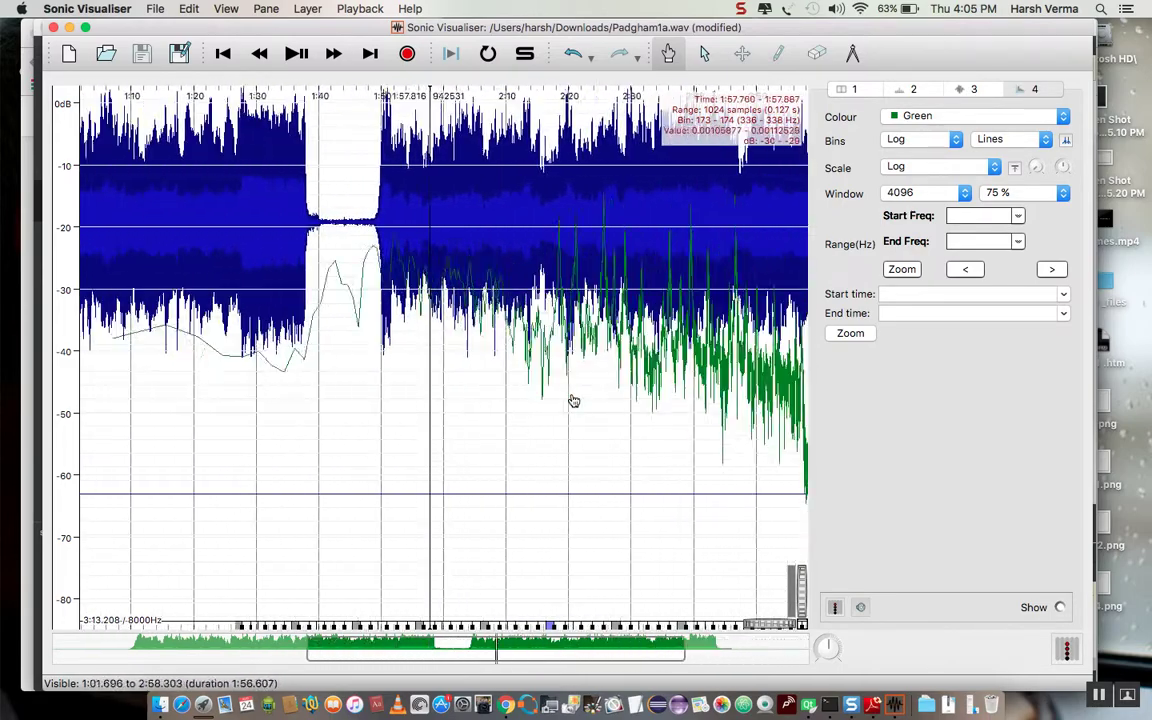
pyautogui.hscroll(2, 573, 401)
pyautogui.hscroll(3, 573, 401)
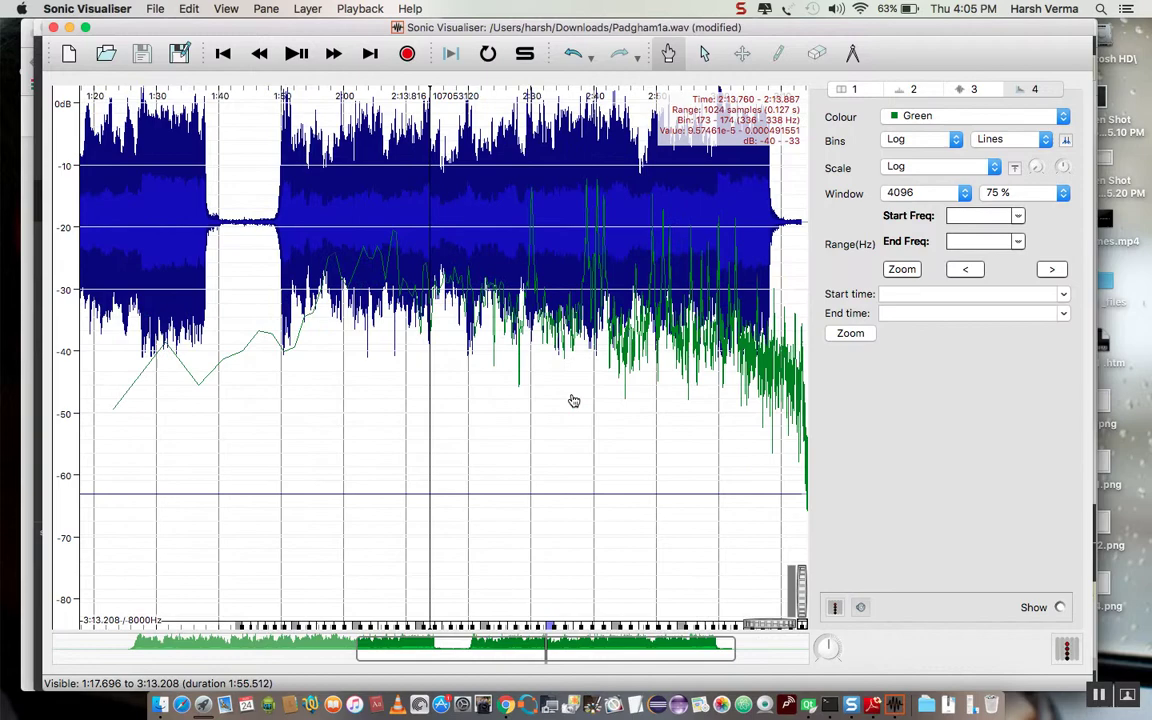
pyautogui.scroll(3, 573, 401)
pyautogui.hscroll(1, 573, 401)
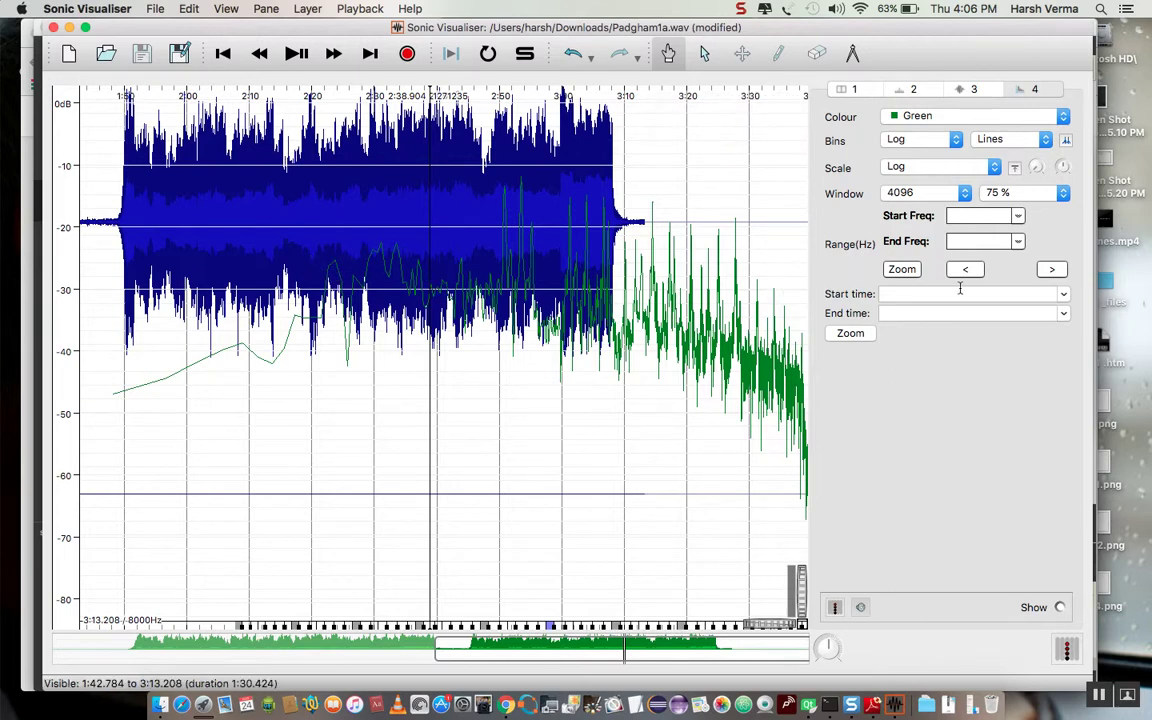
# Zoom the spectrum to a range starting at 20 Hz, then return to the previous zoom
pyautogui.click(970, 221)
pyautogui.write('20')
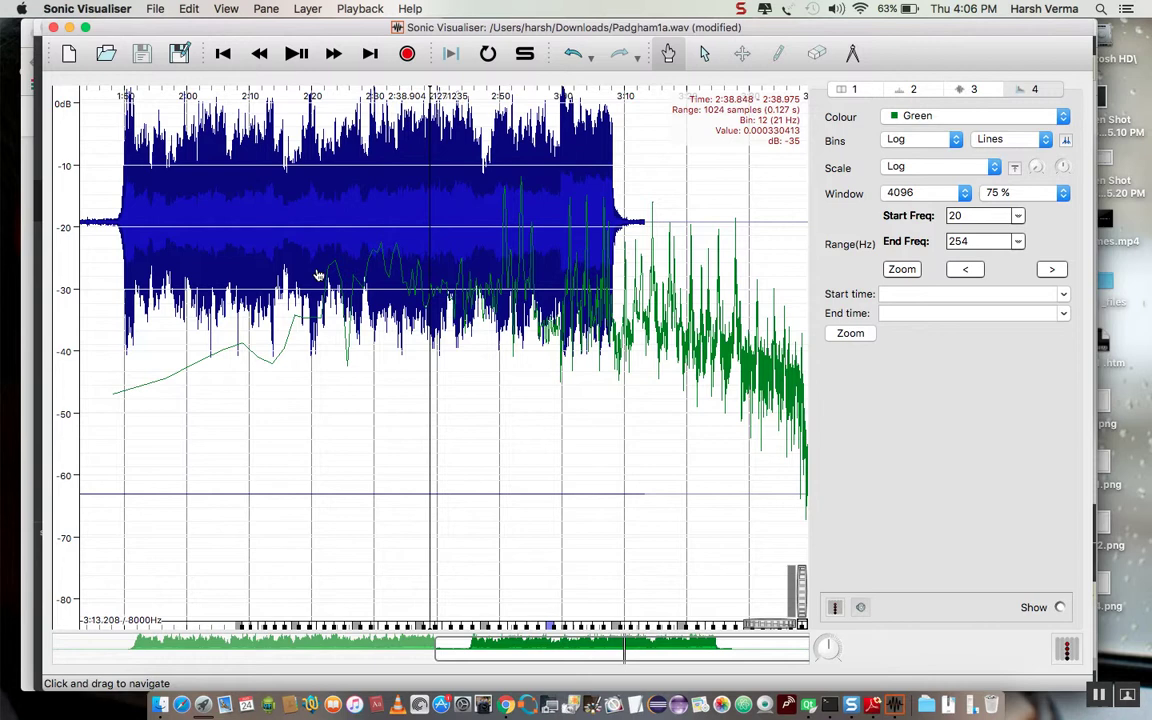
pyautogui.click(902, 270)
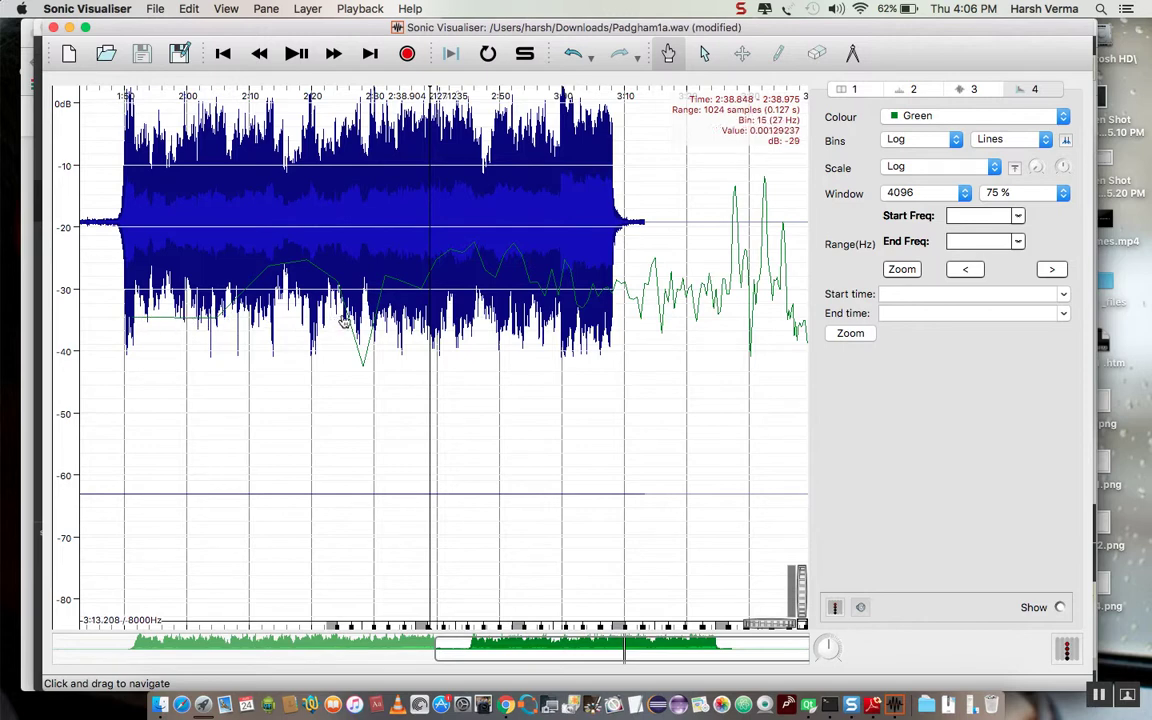
pyautogui.click(965, 271)
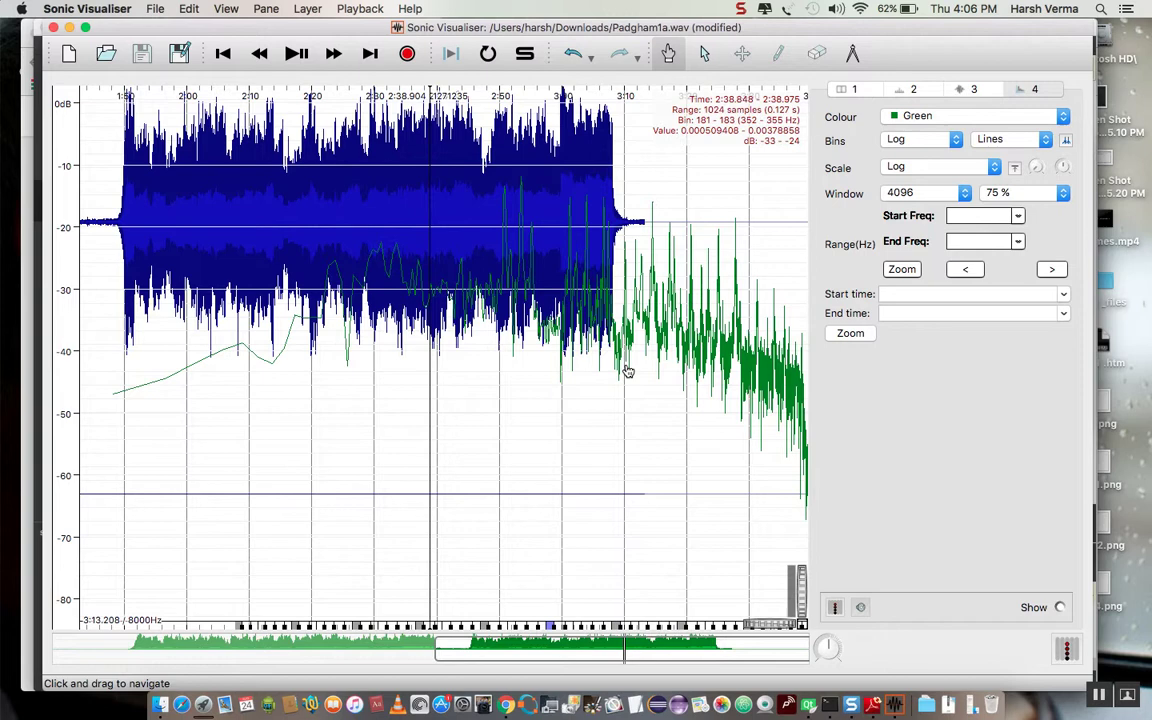
# Step forward in the zoom history to the narrower frequency range
pyautogui.click(1052, 271)
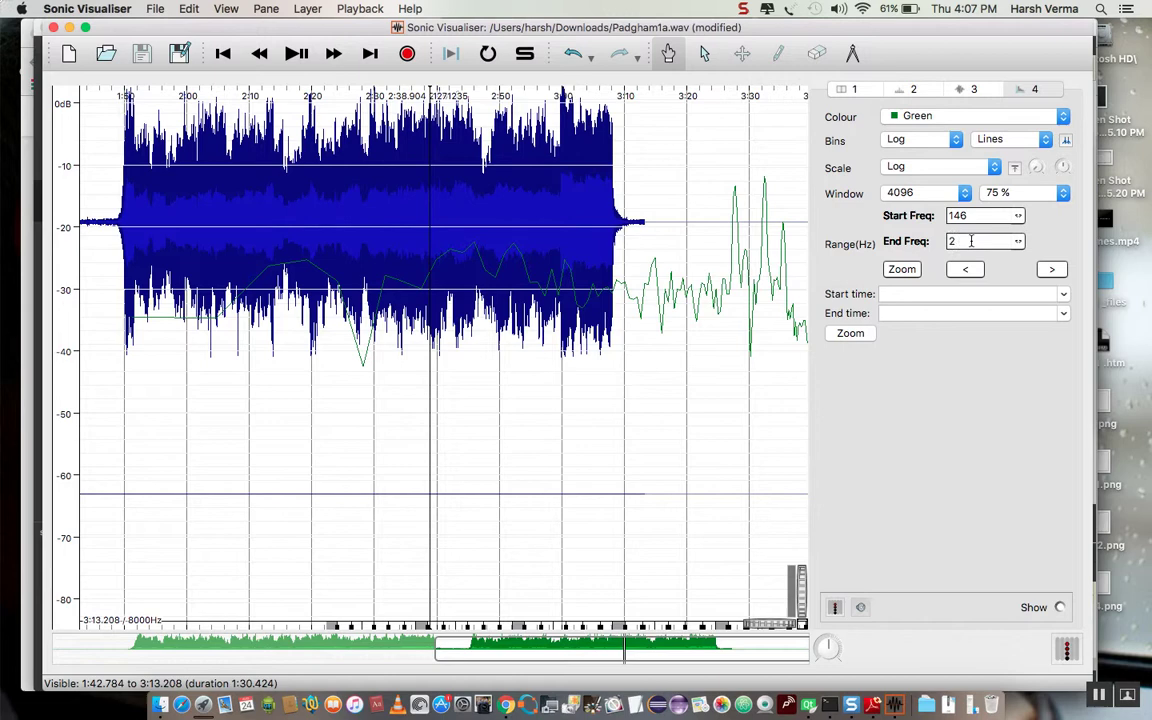
# Zoom to 146–211 Hz and compare it with the previous range, ending on 146–211 Hz
pyautogui.click(901, 270)
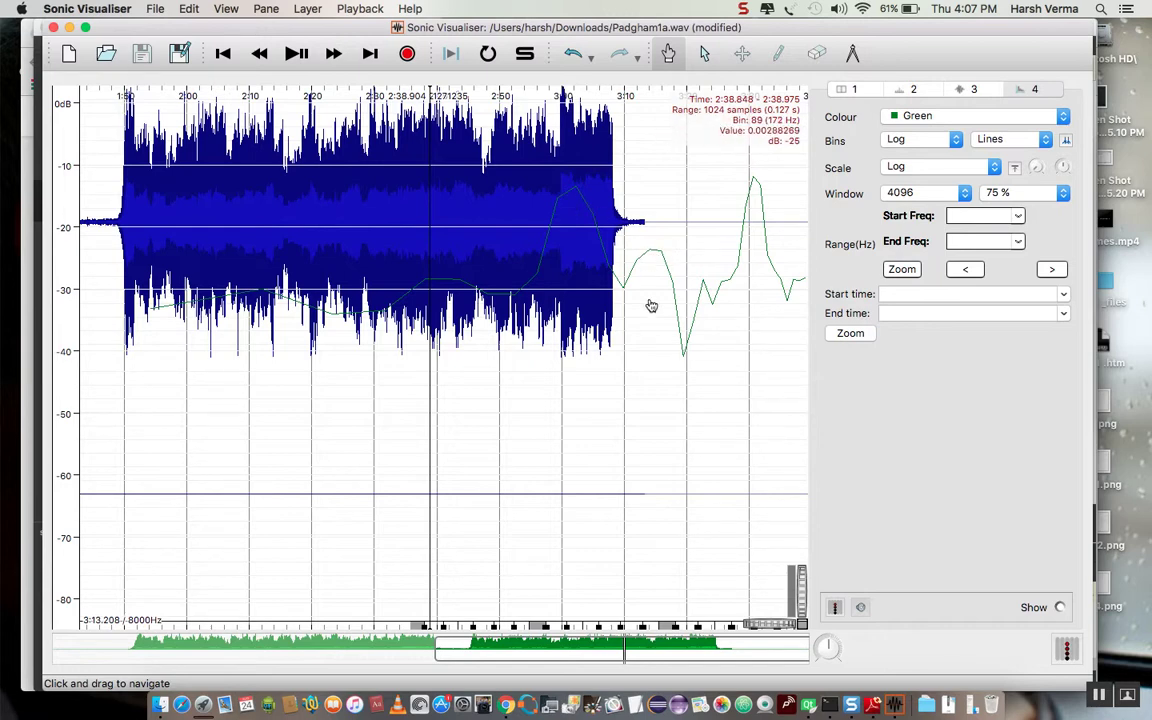
pyautogui.click(962, 270)
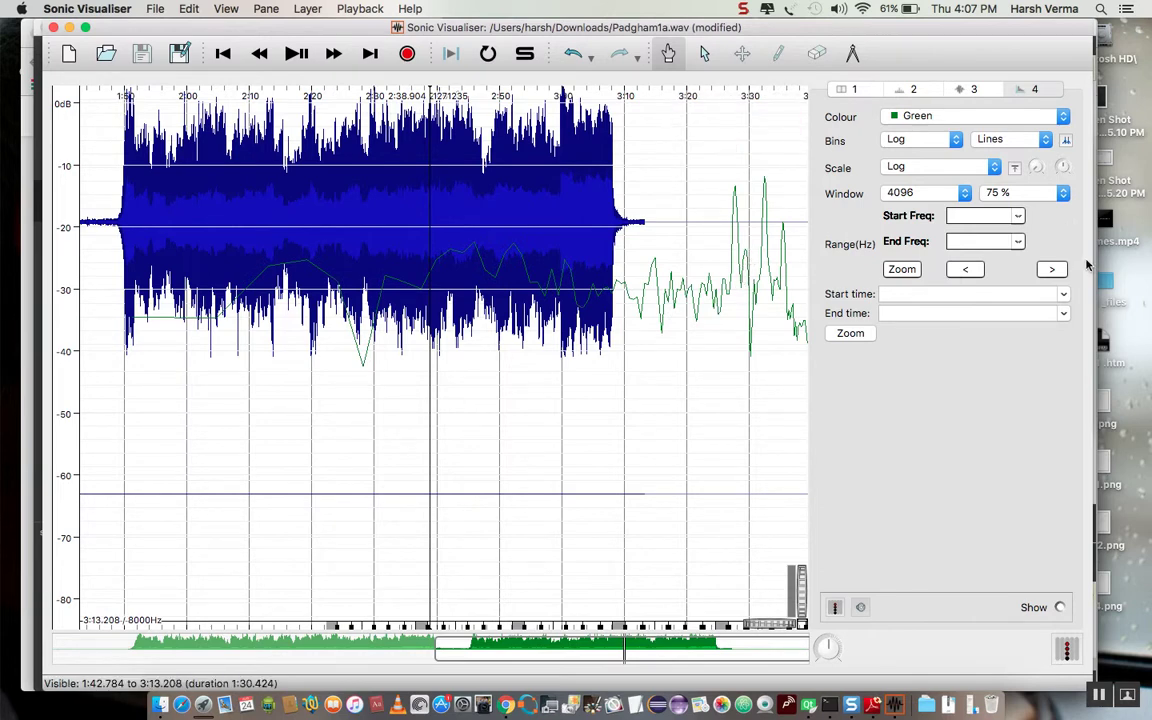
pyautogui.click(1051, 270)
pyautogui.click(964, 272)
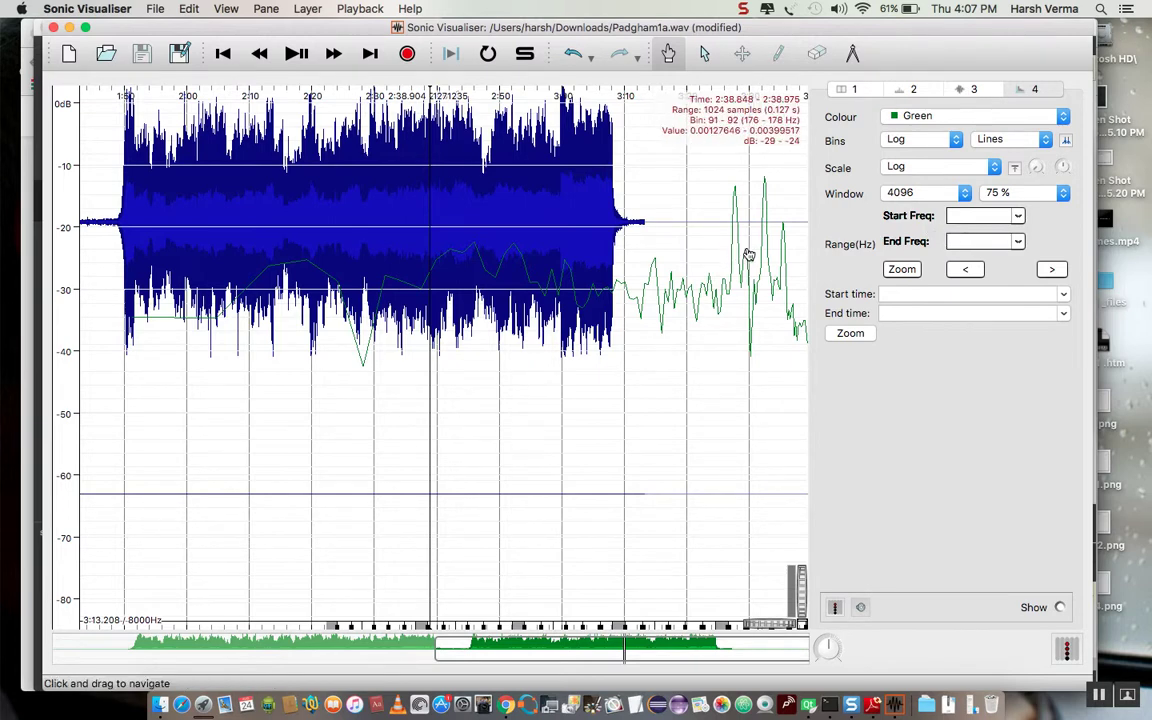
pyautogui.click(1052, 274)
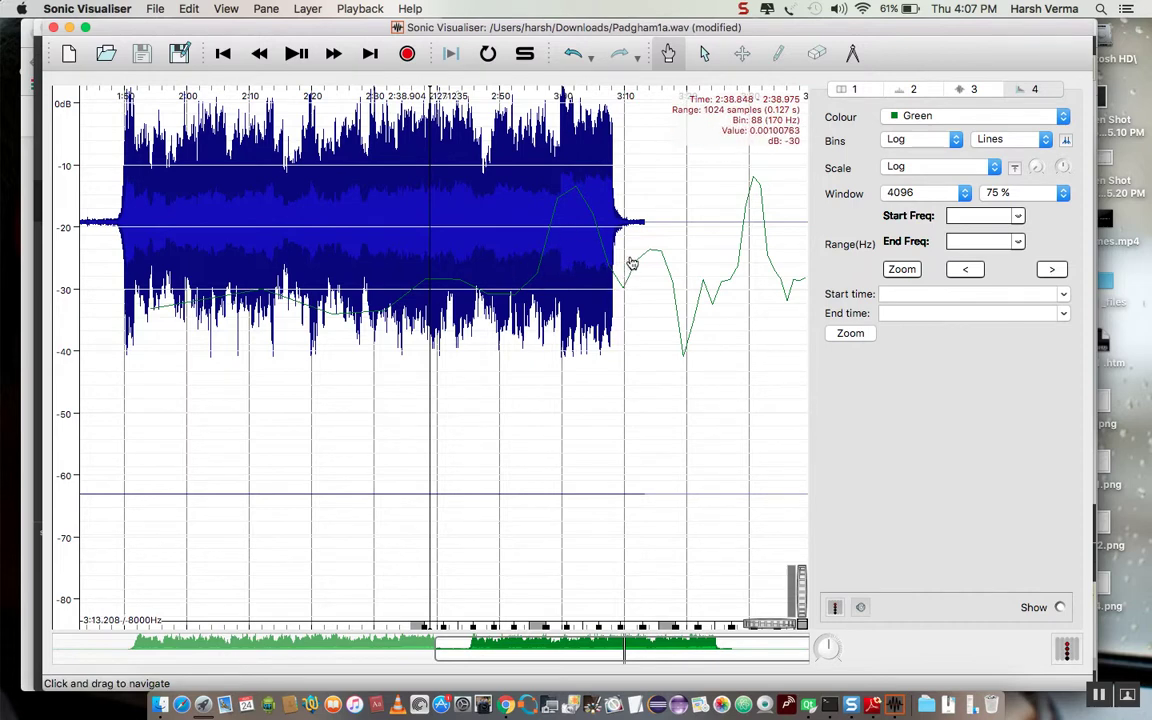
pyautogui.click(977, 271)
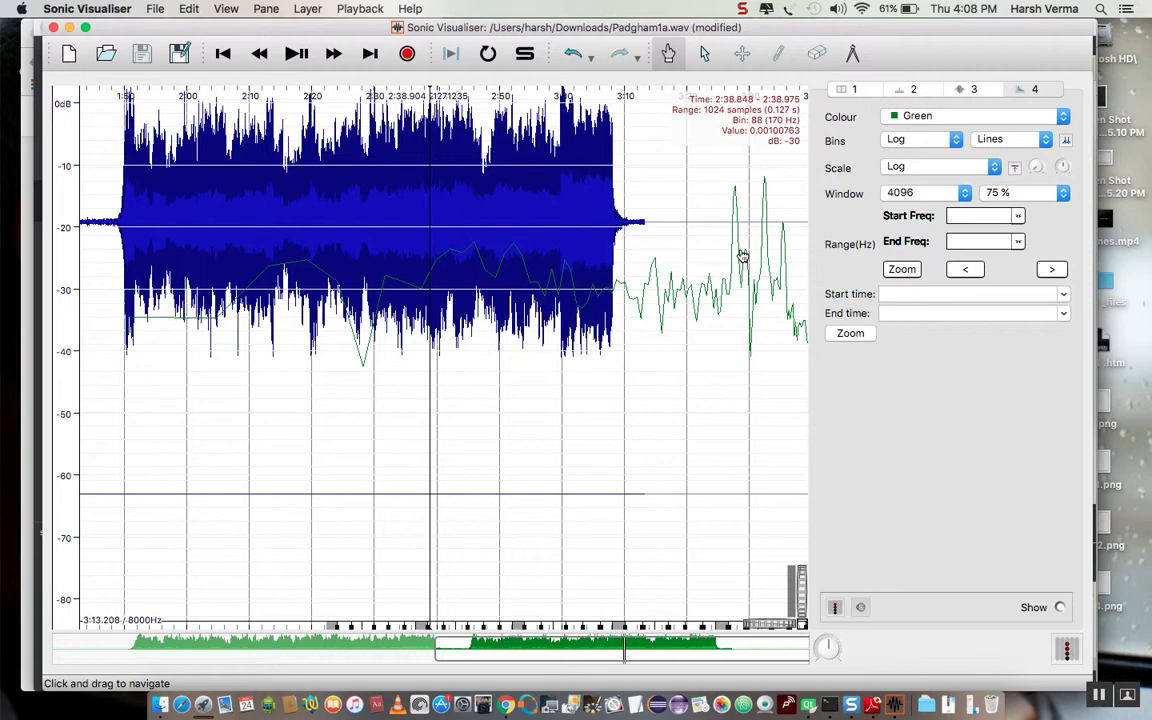
pyautogui.click(1047, 270)
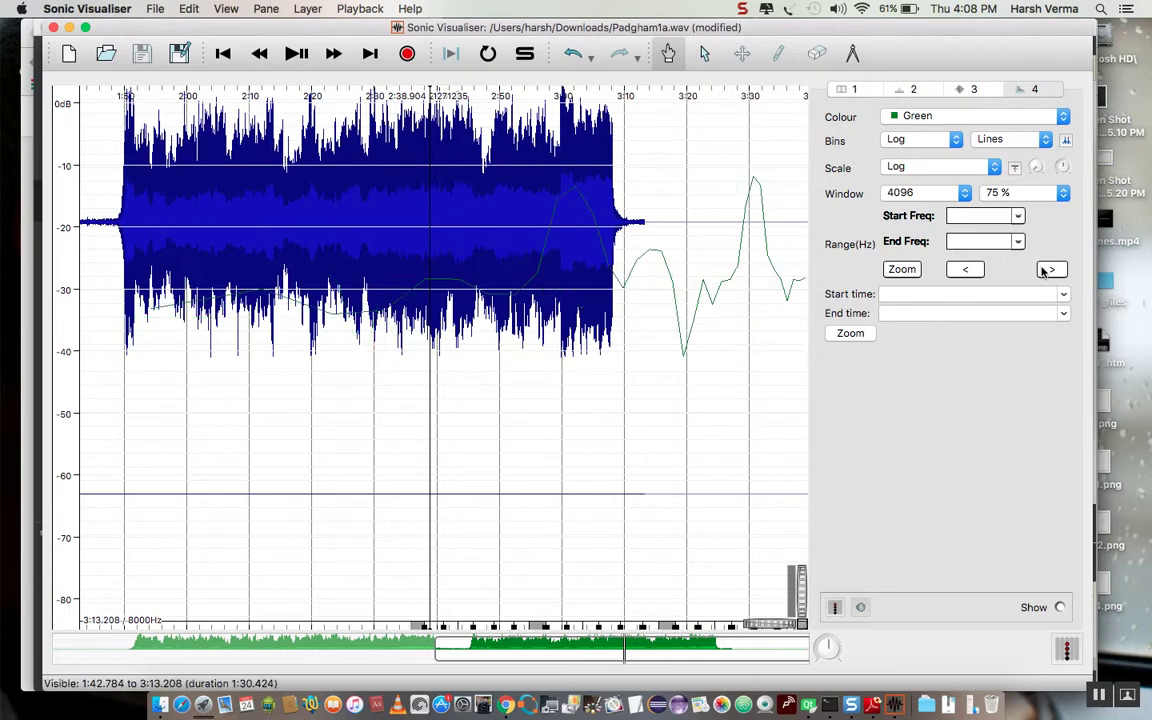
# Switch the spectrum bins to Linear, then browse the zoom history back to the wider range
pyautogui.click(905, 143)
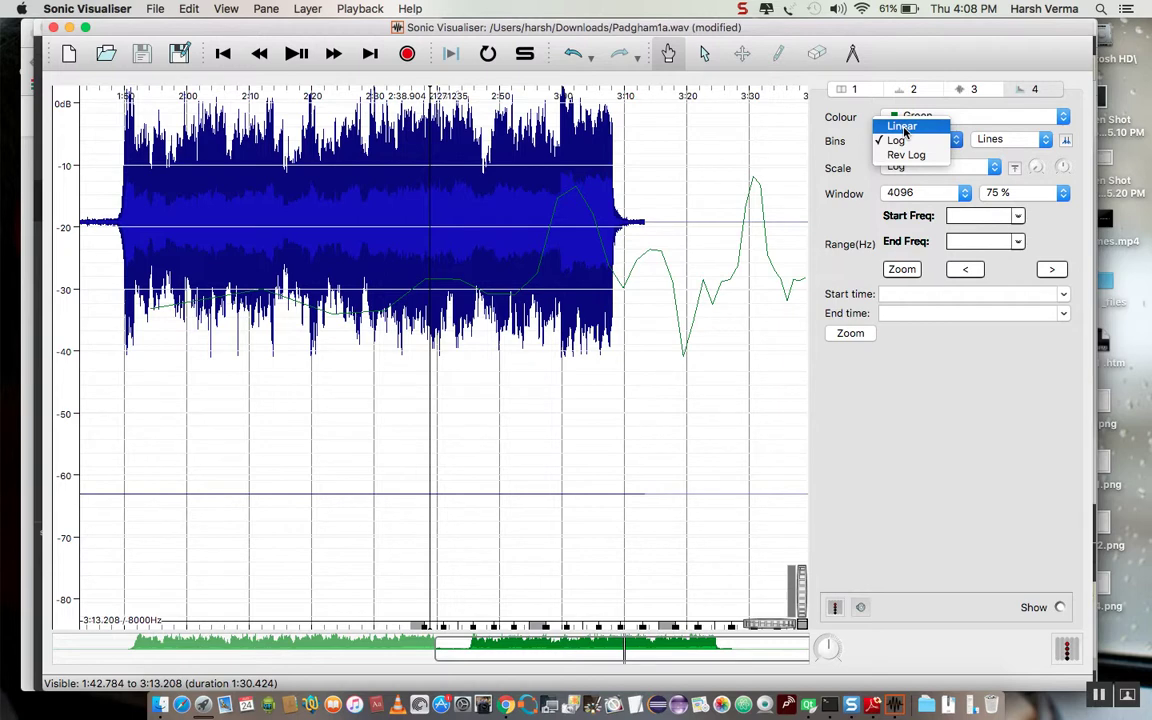
pyautogui.click(903, 128)
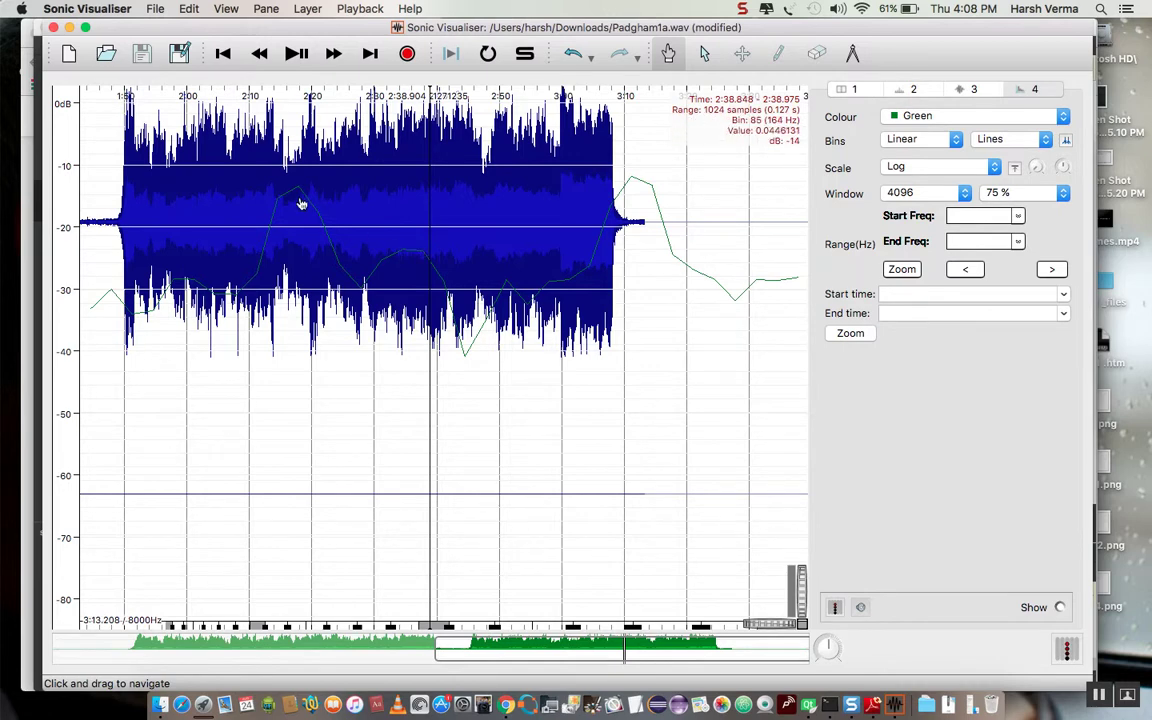
pyautogui.click(966, 272)
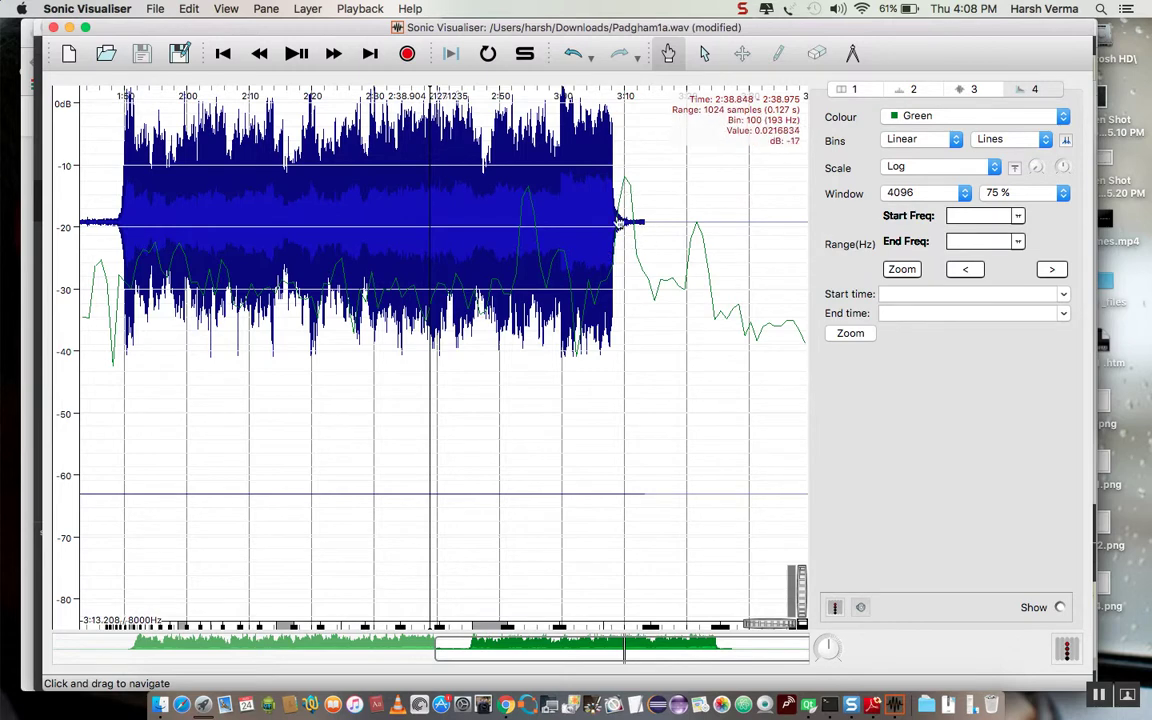
pyautogui.click(1058, 270)
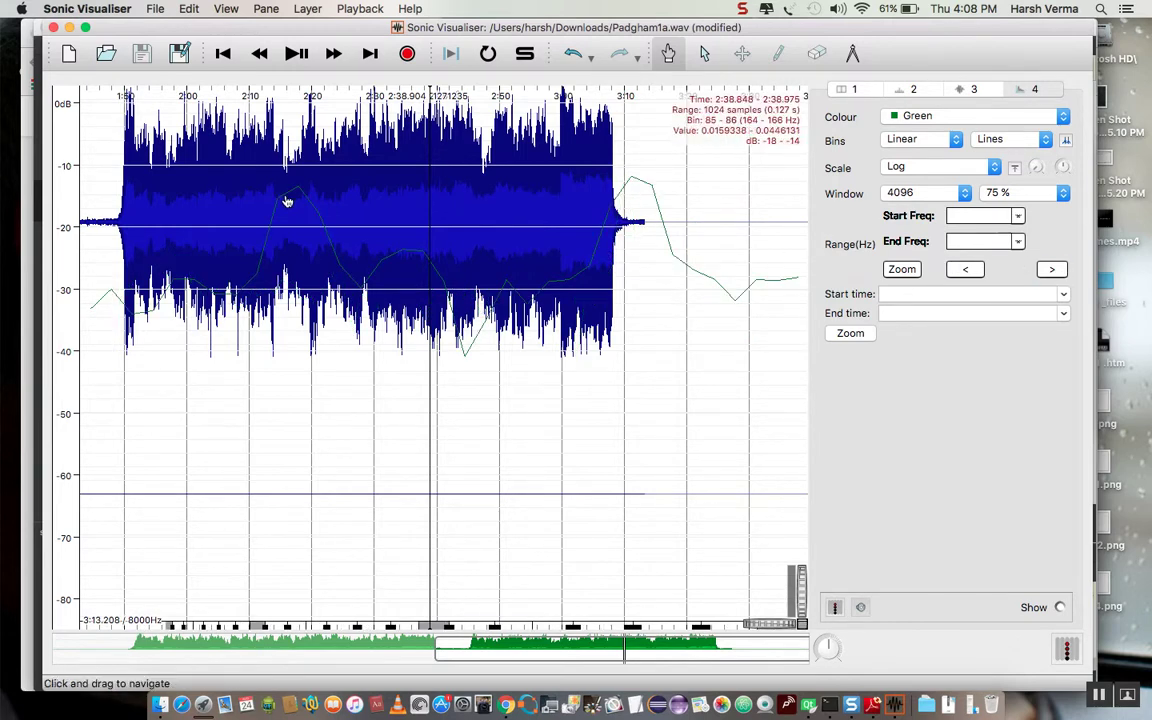
pyautogui.click(965, 269)
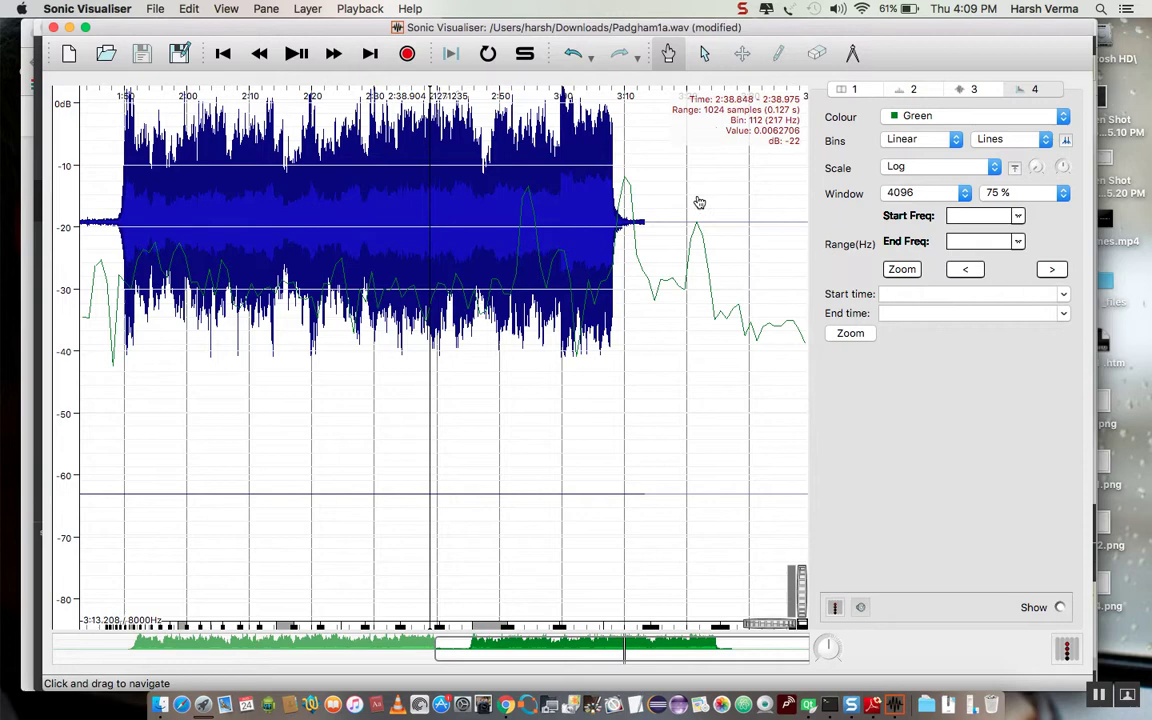
# Change the spectrum window size to 8192 and then to 32768
pyautogui.click(908, 195)
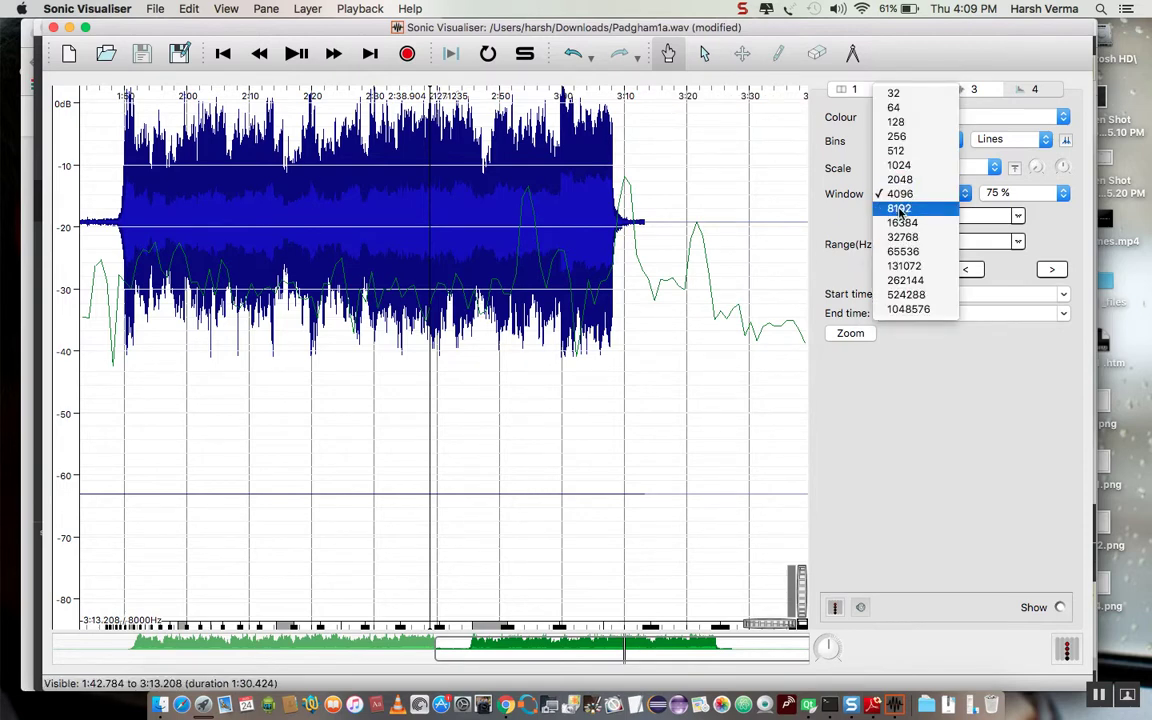
pyautogui.click(543, 385)
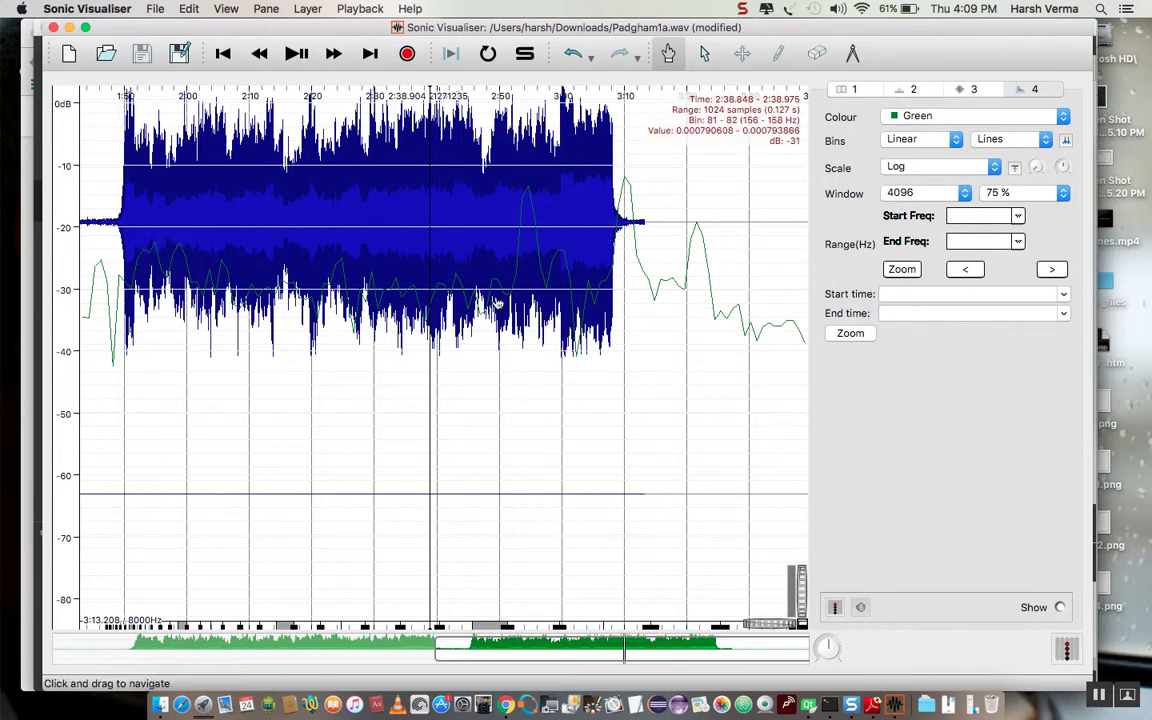
pyautogui.click(945, 197)
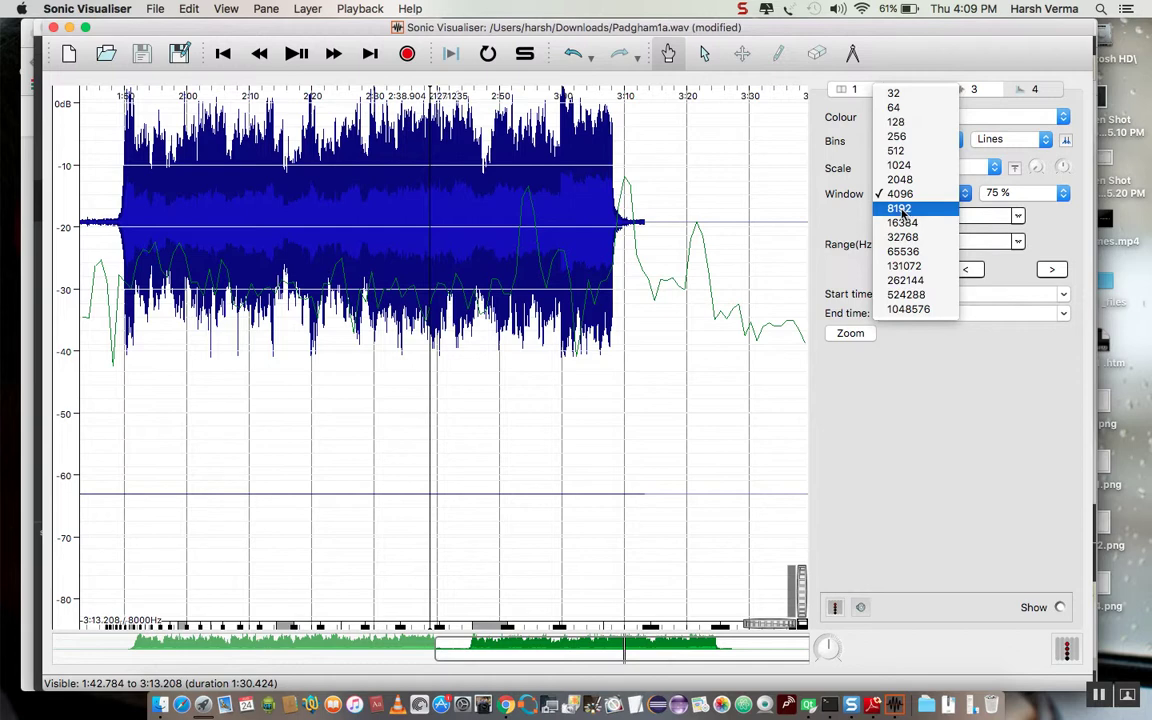
pyautogui.click(900, 209)
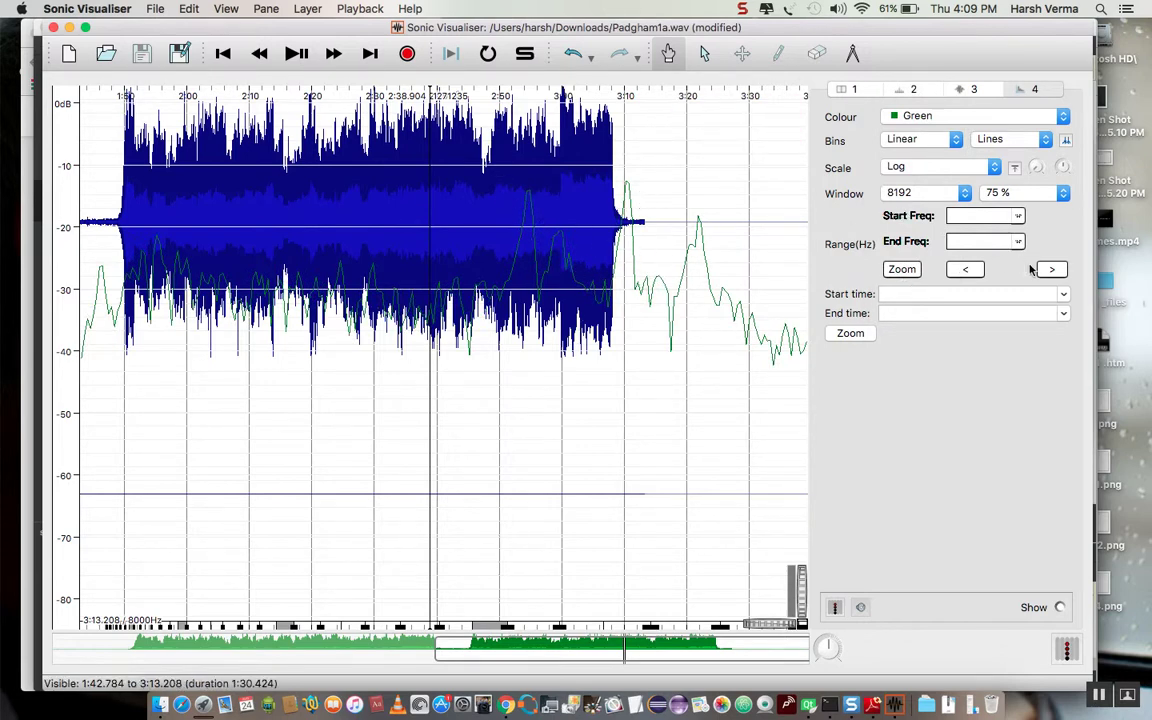
pyautogui.click(940, 193)
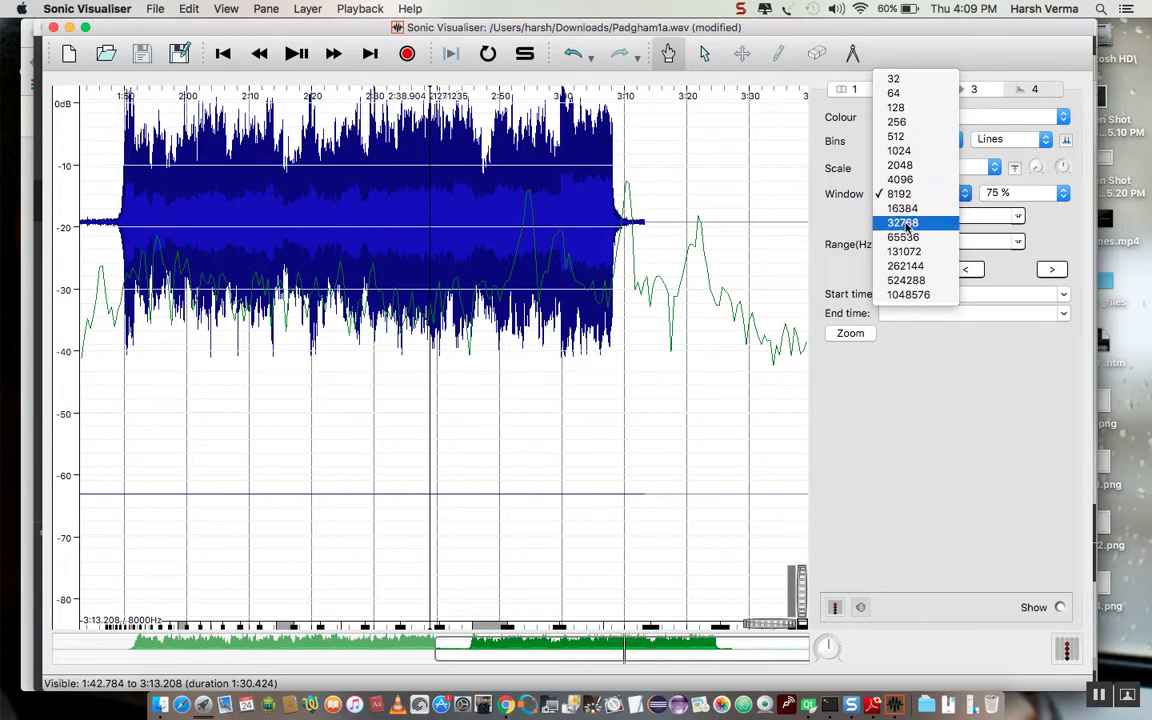
pyautogui.press('Escape')
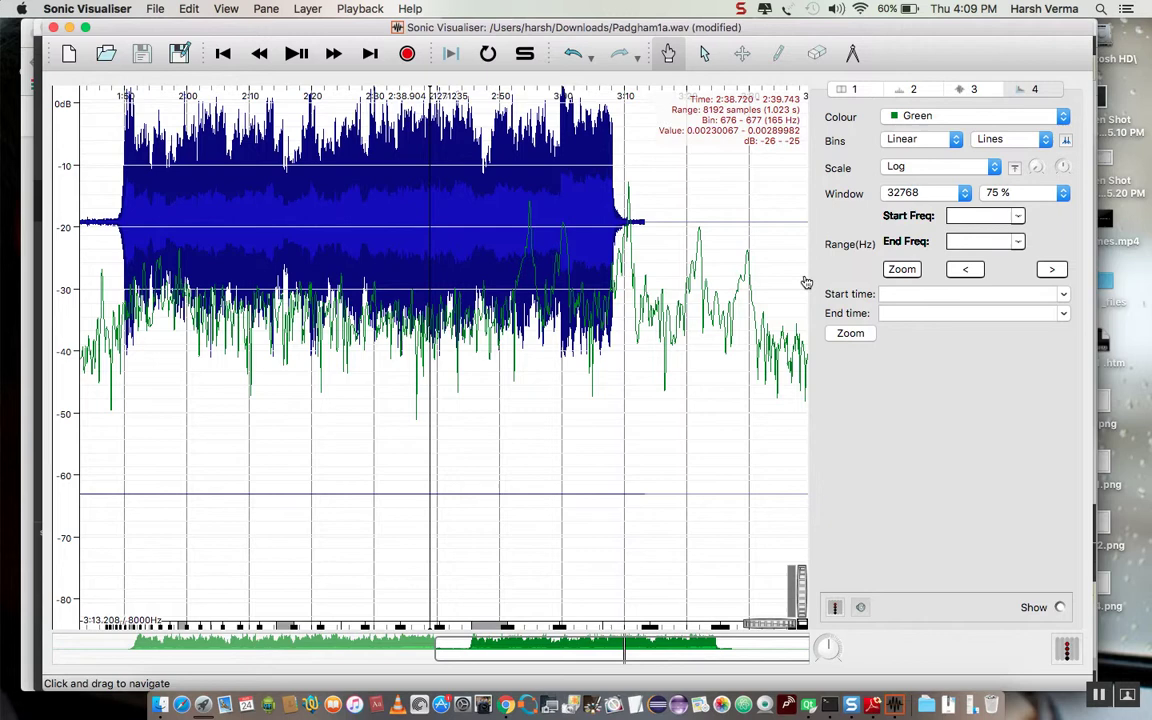
pyautogui.click(955, 195)
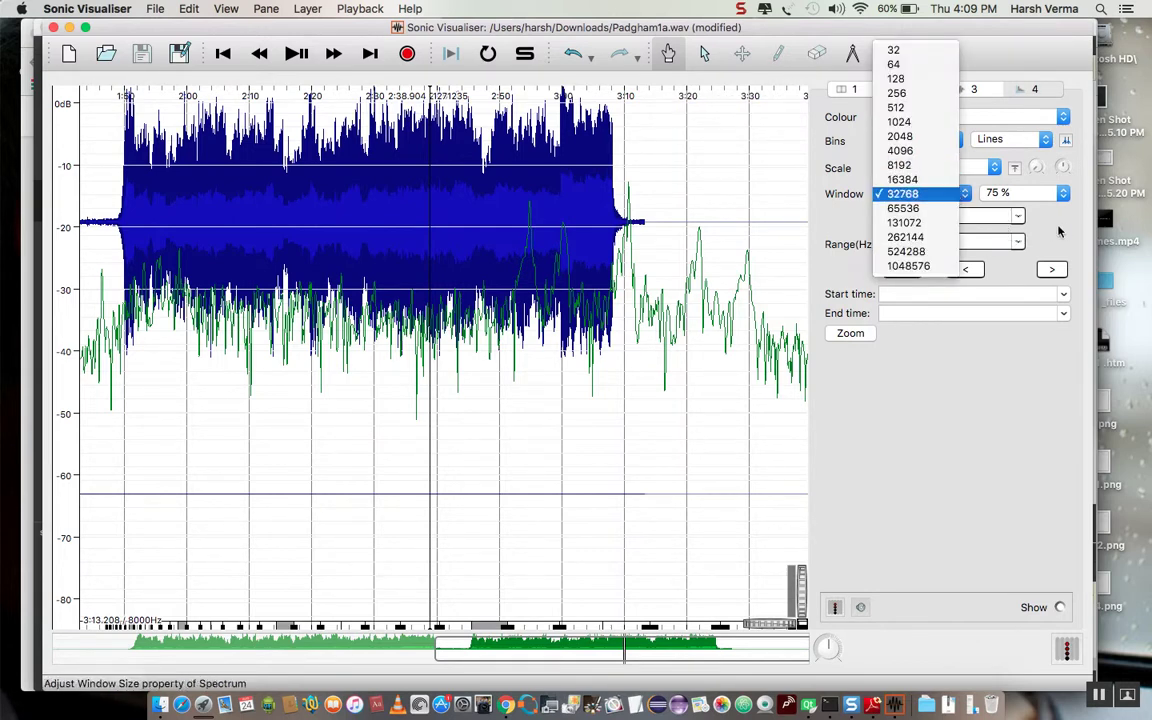
pyautogui.click(950, 196)
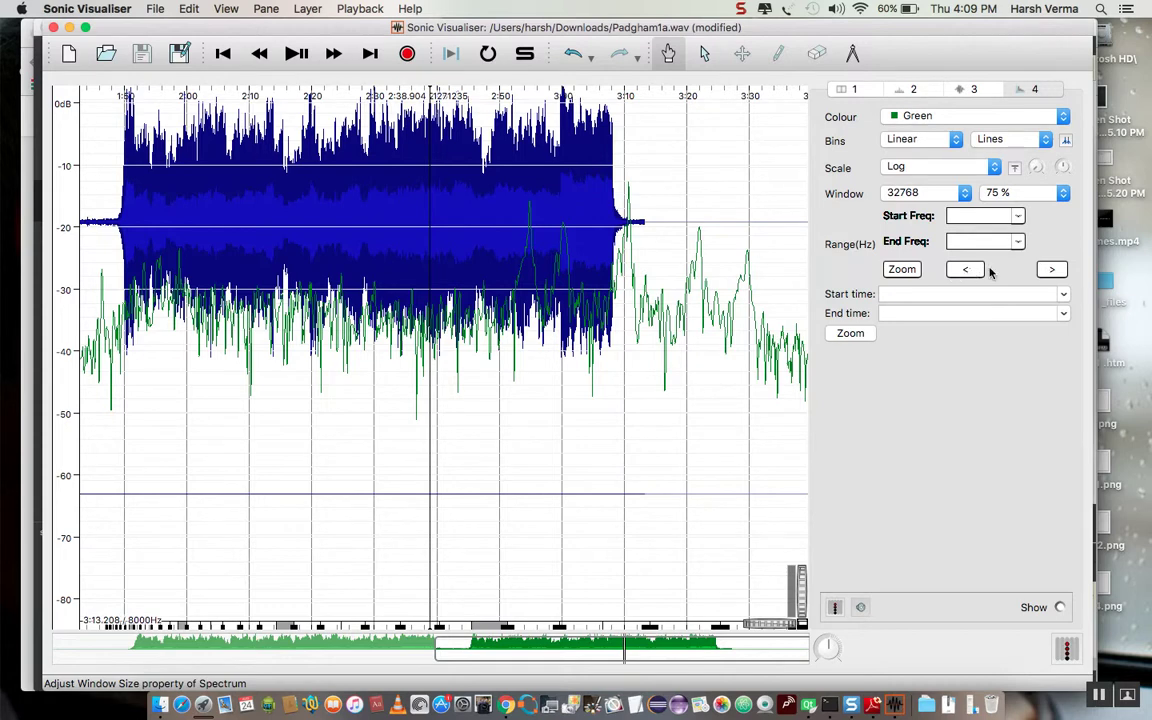
# Browse the zoom history back to the full spectrum, then forward to the narrowest range
pyautogui.click(1052, 270)
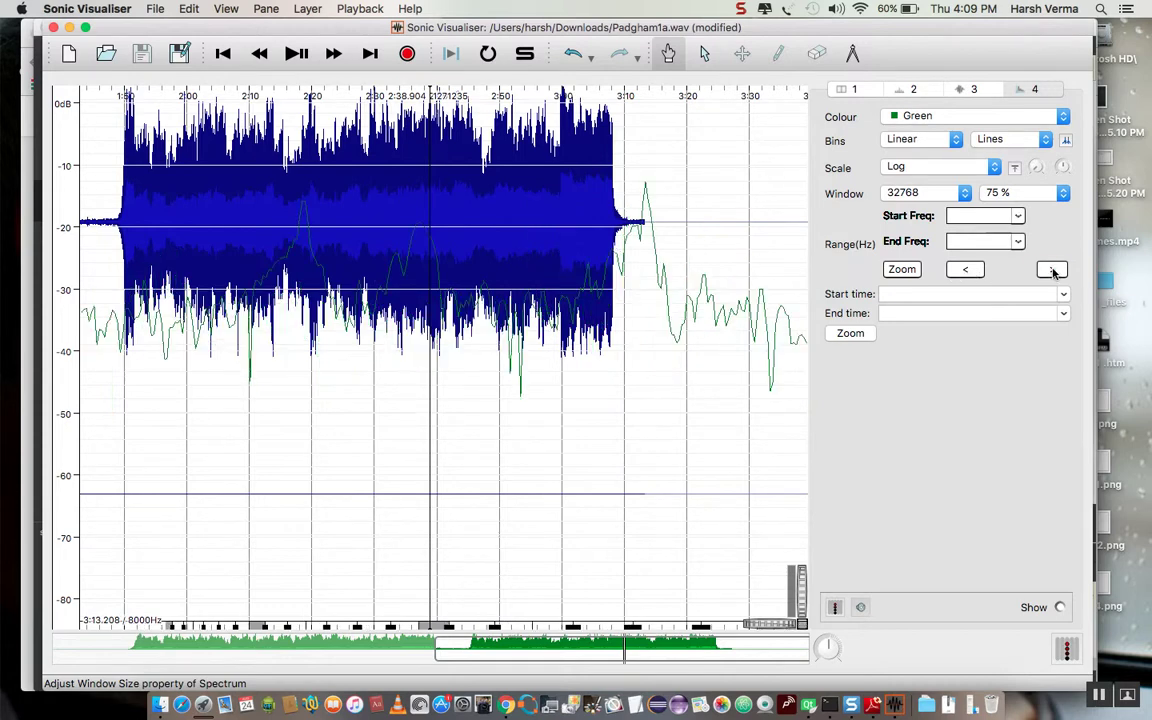
pyautogui.click(967, 270)
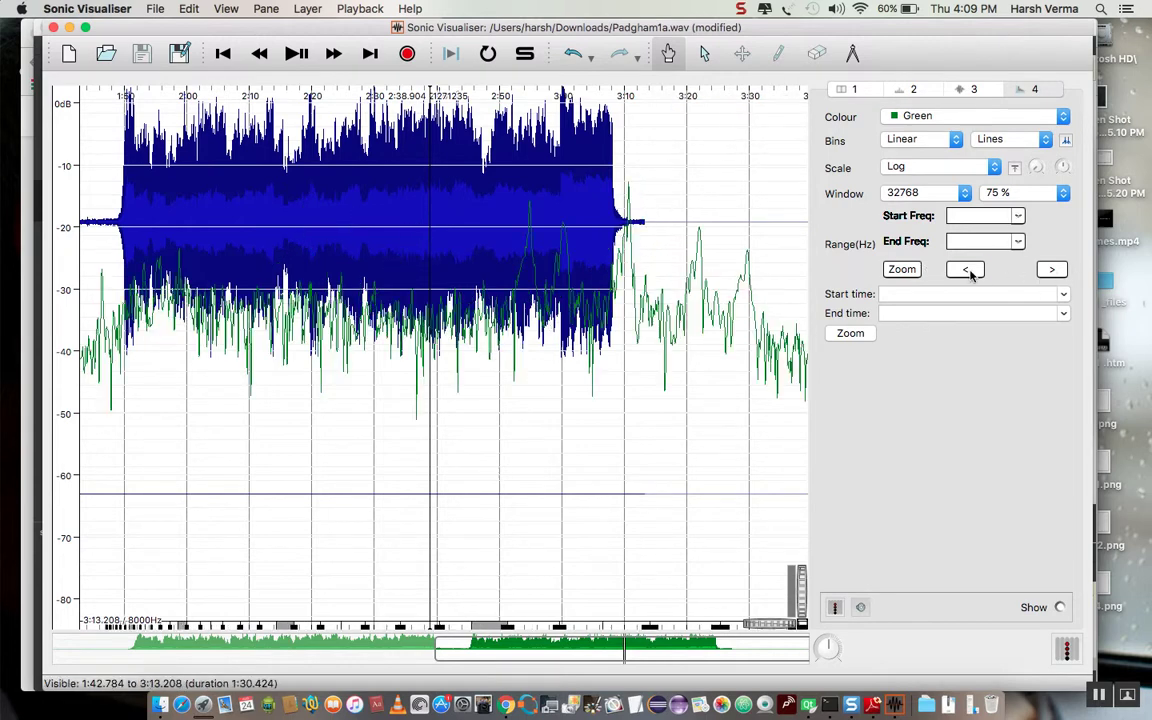
pyautogui.click(910, 195)
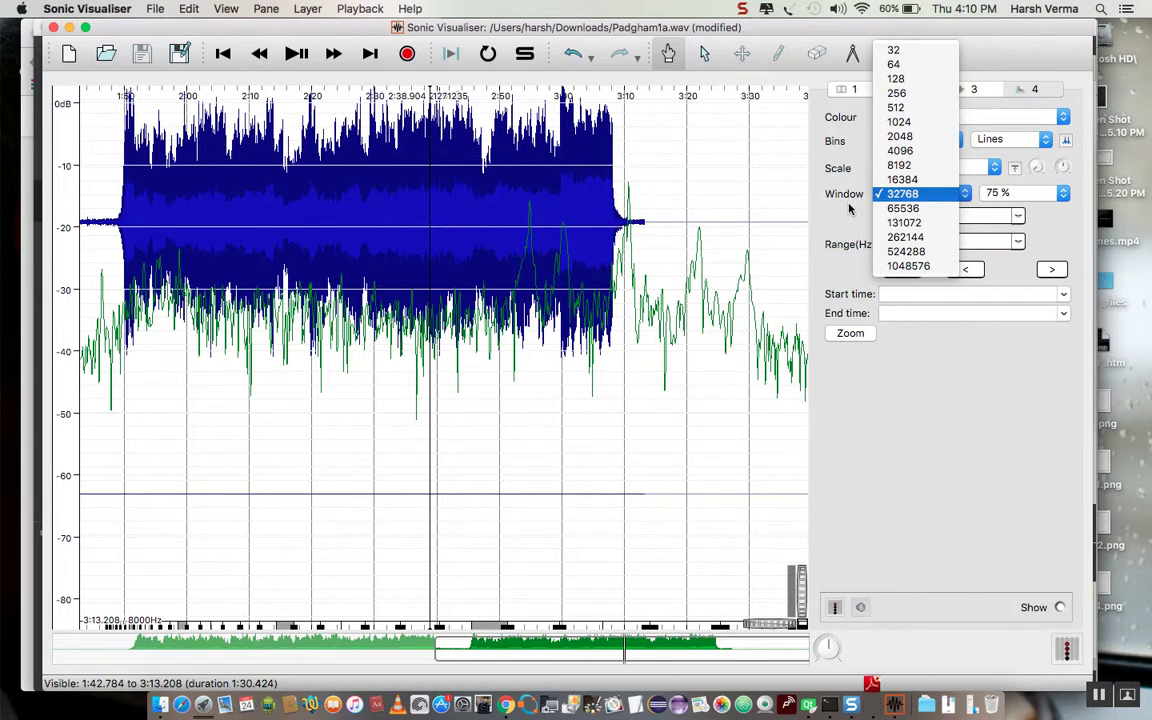
pyautogui.click(767, 188)
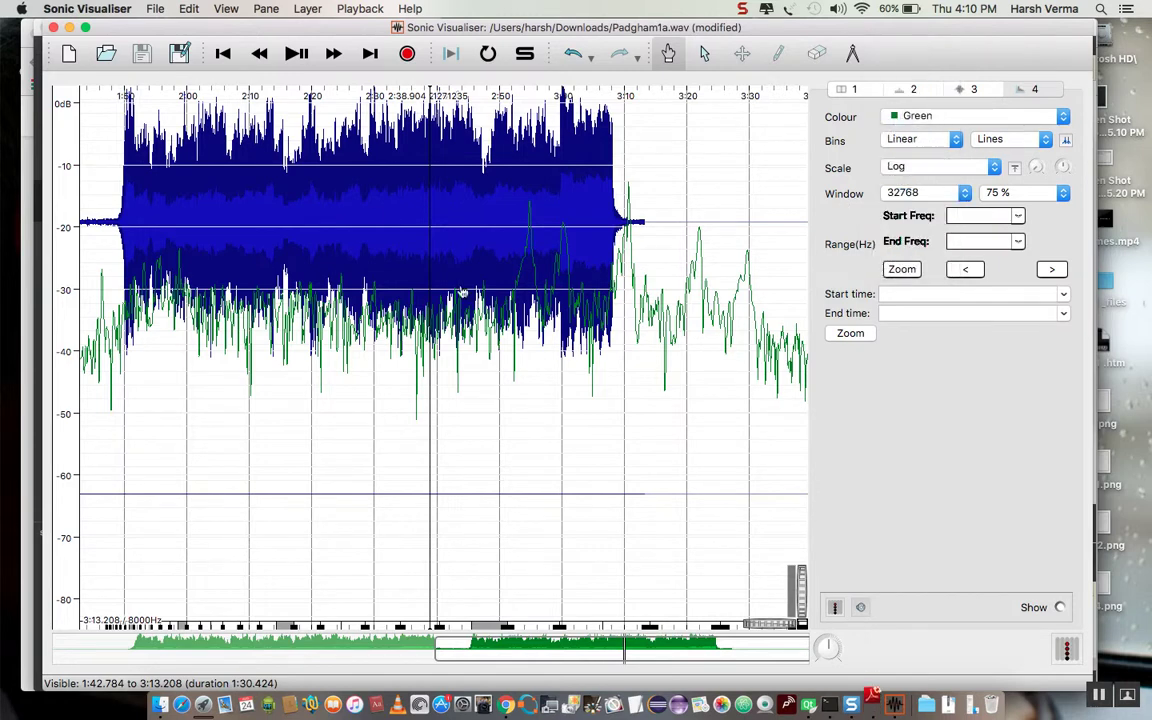
pyautogui.click(966, 272)
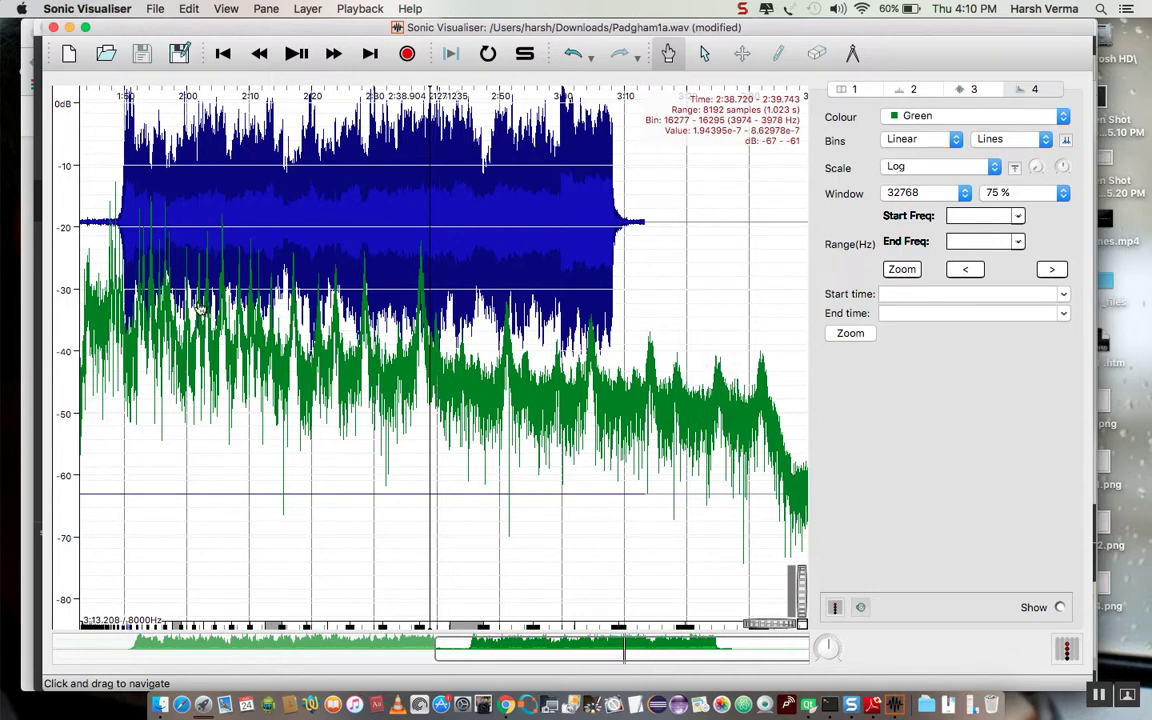
pyautogui.click(1052, 270)
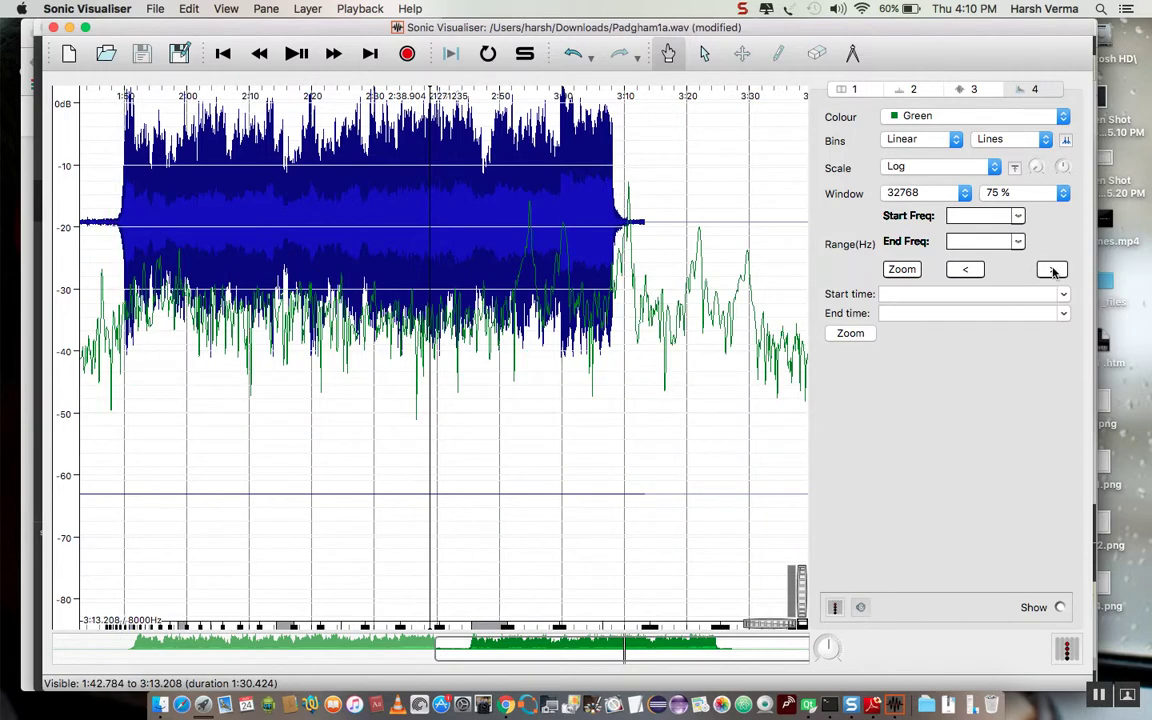
pyautogui.click(1052, 270)
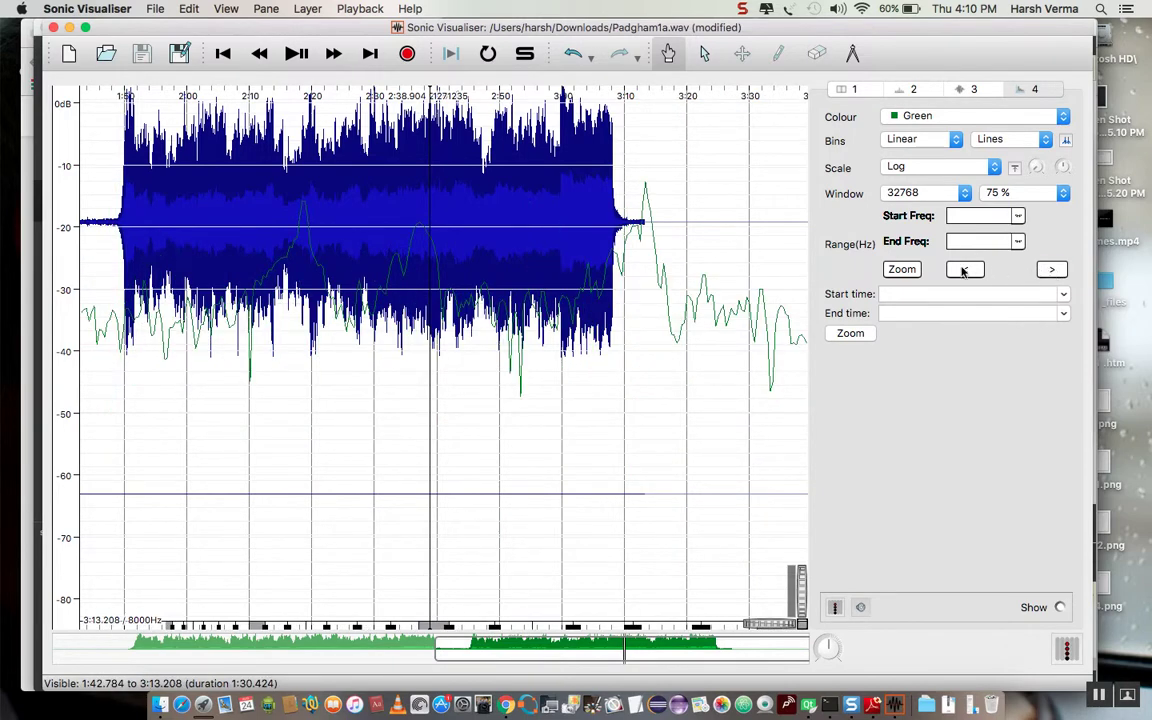